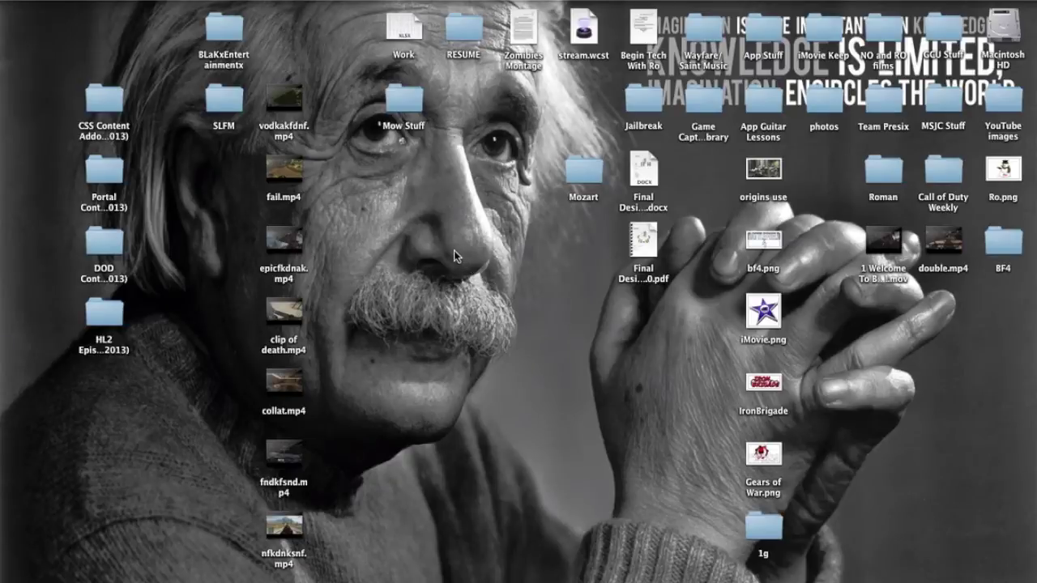
Bring iMovie to the front from the Dock, showing the iMovie Tutorials project
mouse_move(3, 259)
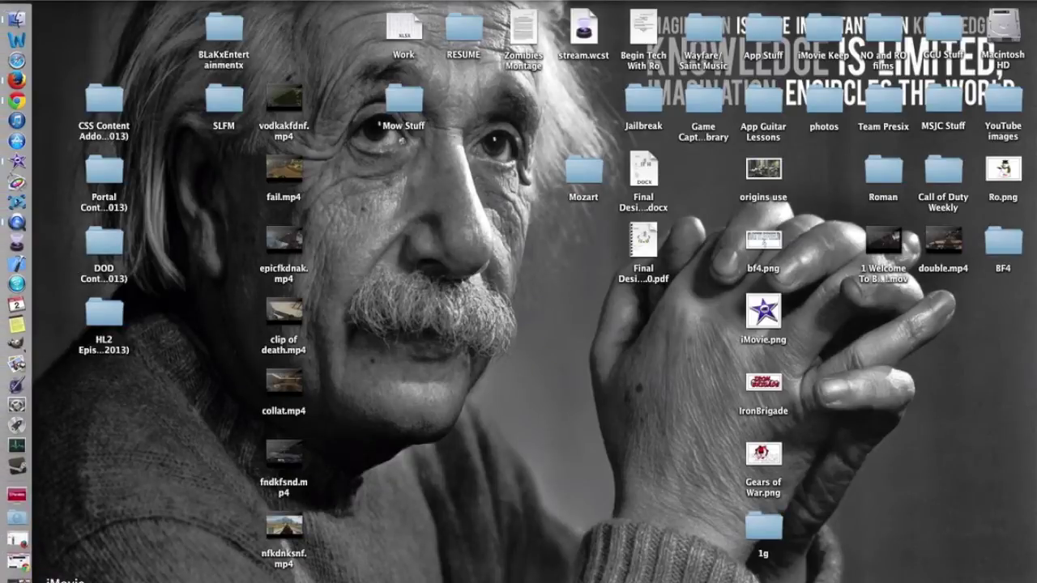
click(16, 576)
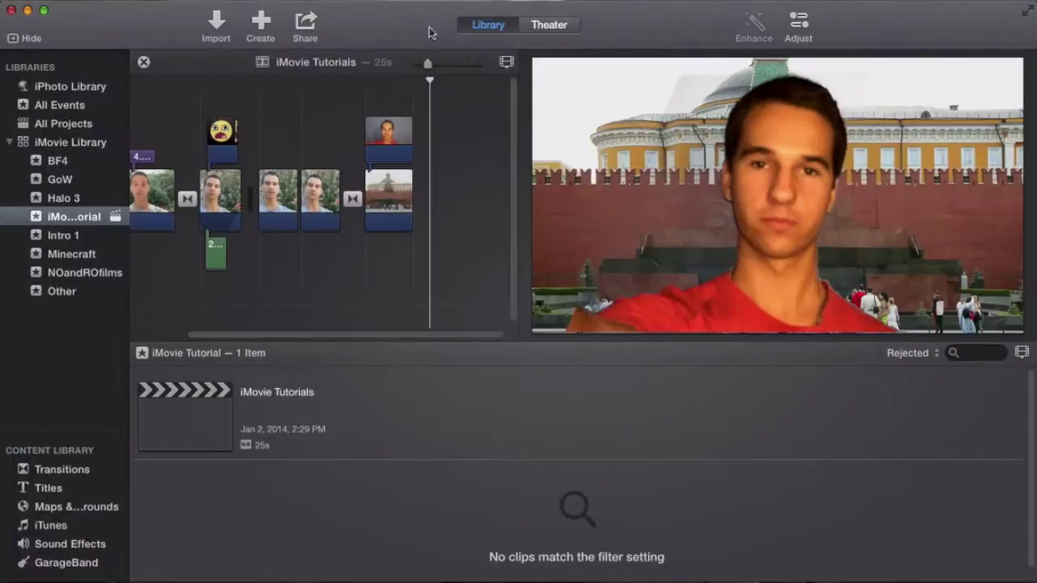
Show the Maps & Backgrounds collection and move the playhead onto the Kremlin background clip
click(376, 23)
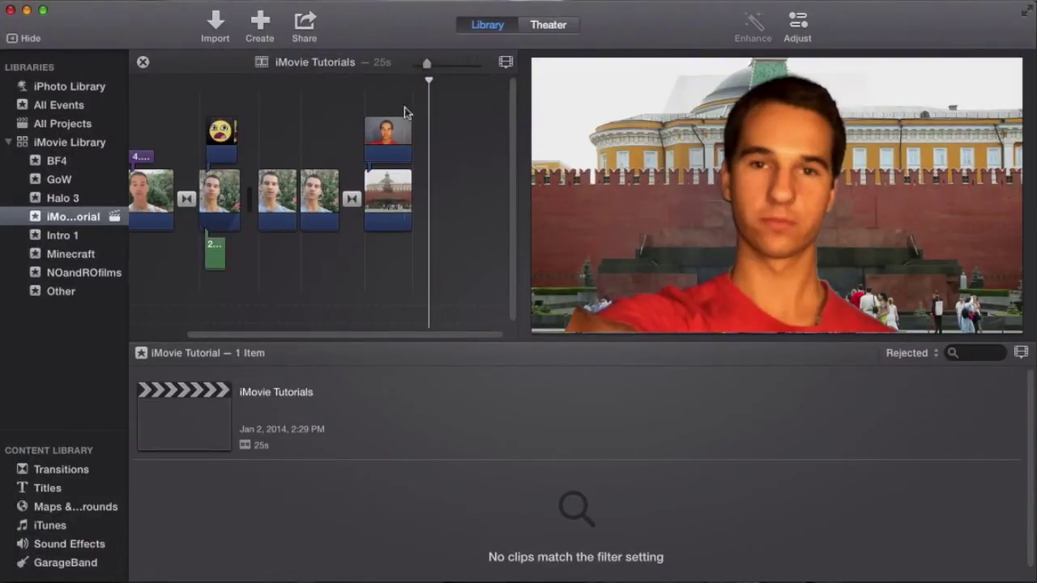
click(78, 509)
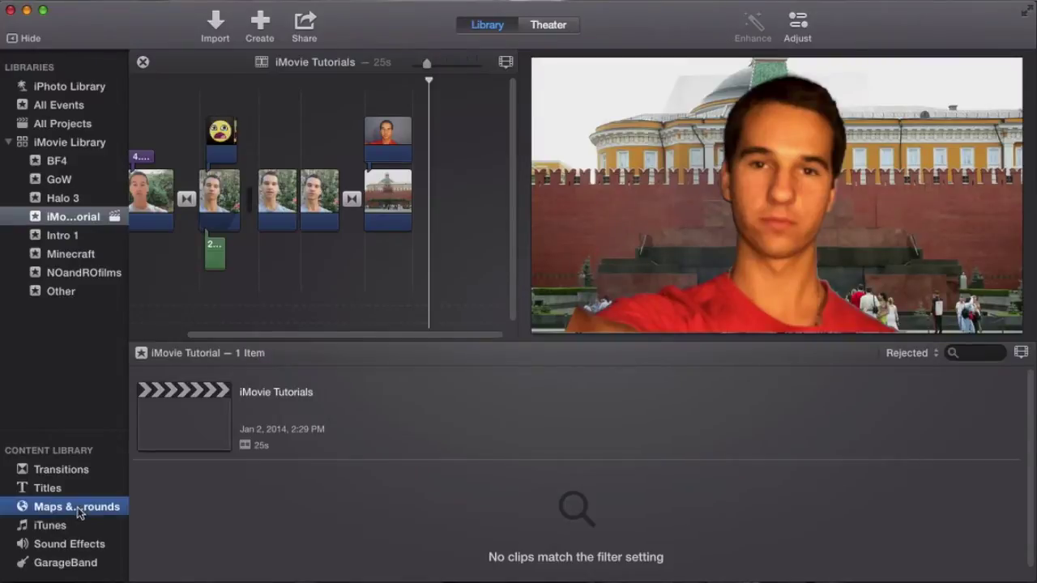
click(346, 86)
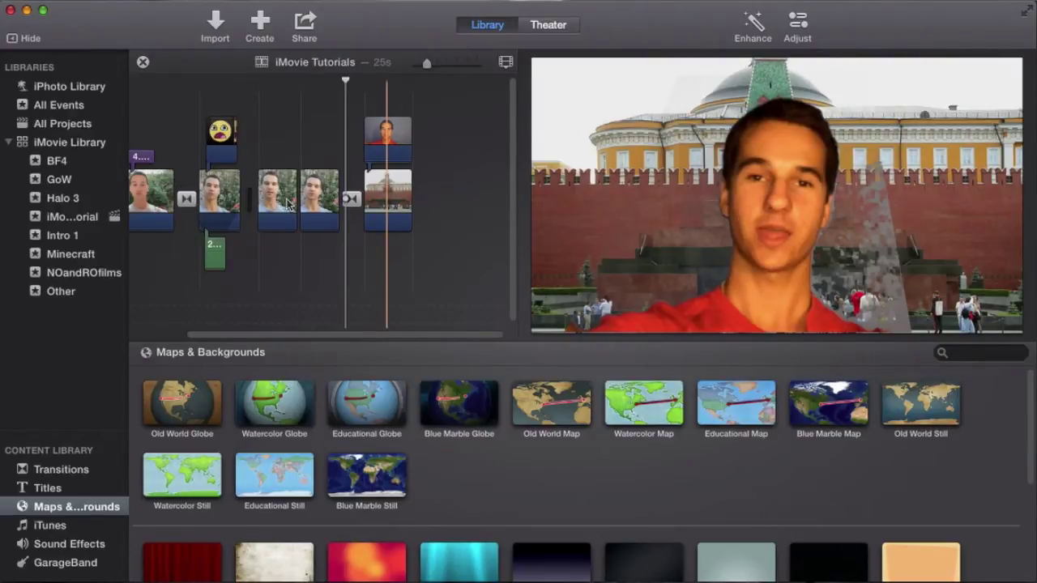
scroll(312, 184, left, 3)
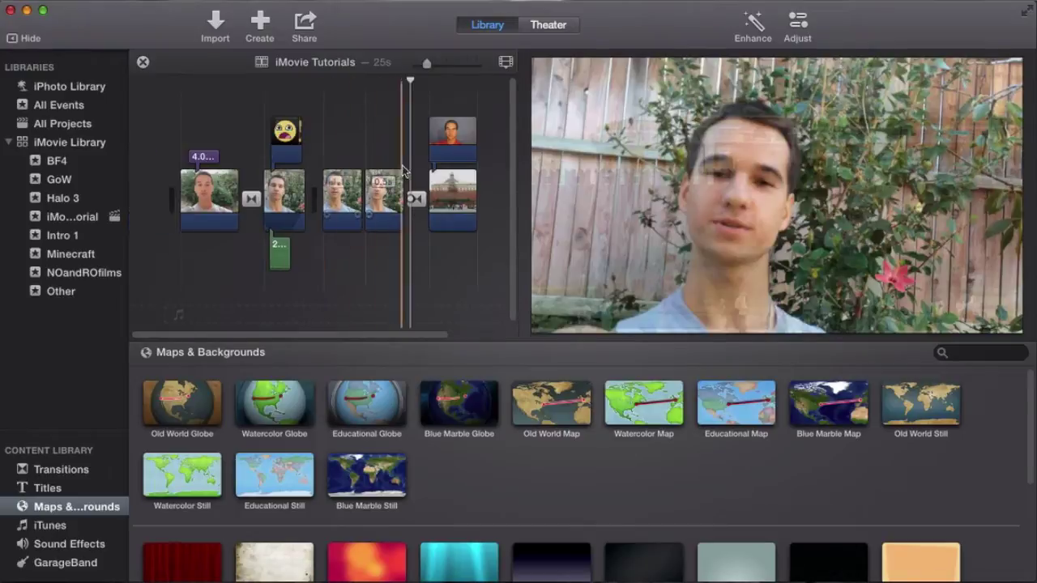
Play the green-screen clip composited over the Kremlin backdrop from the playhead
click(286, 144)
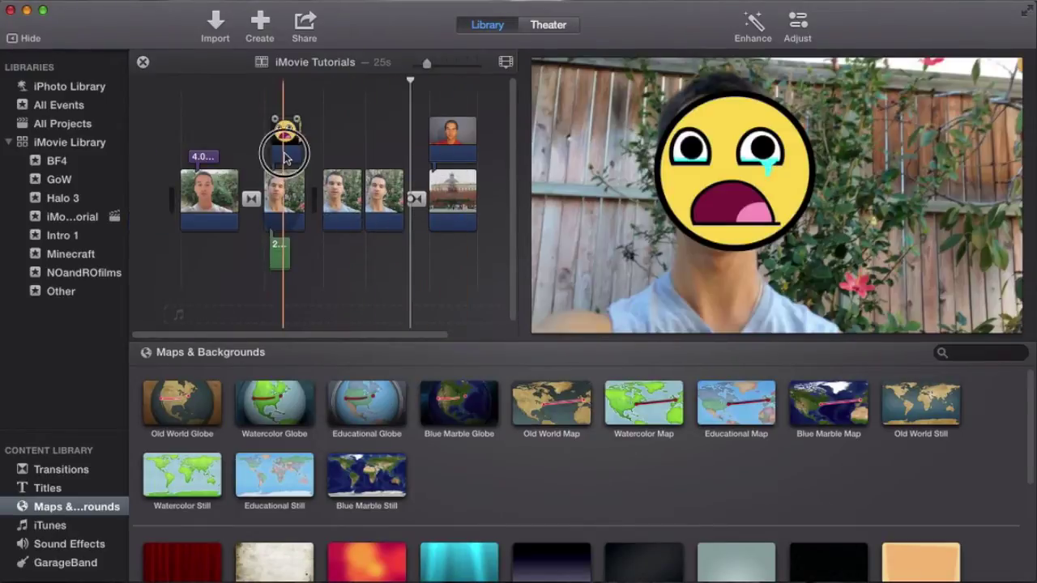
click(366, 154)
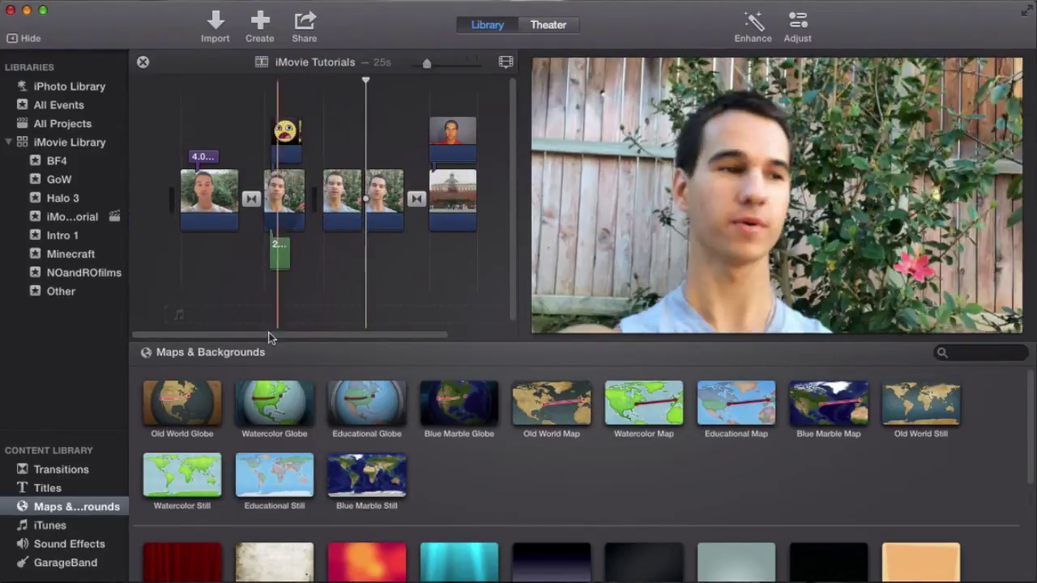
drag(316, 334, 370, 334)
click(395, 243)
key(space)
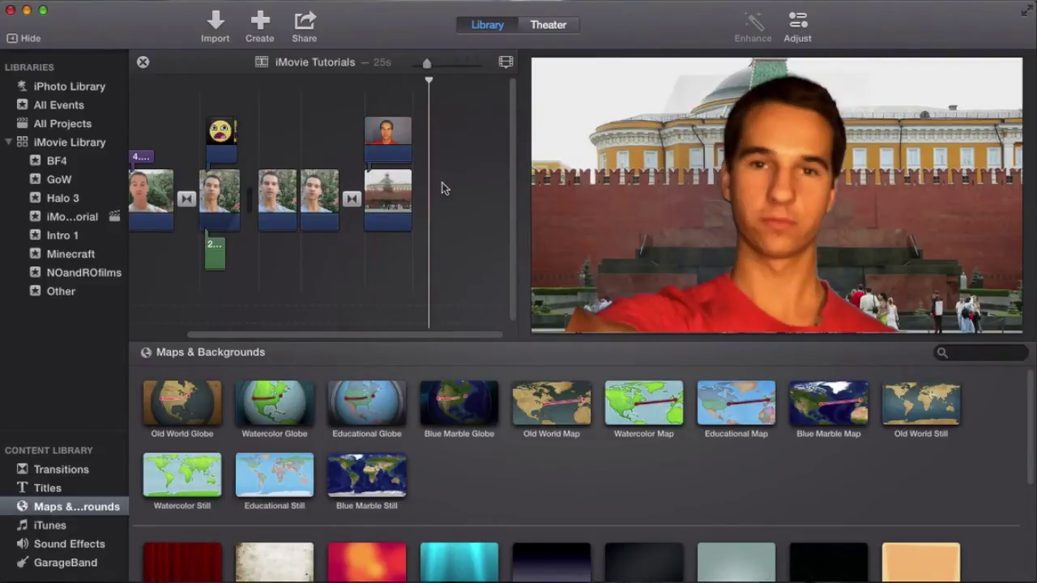
click(312, 1)
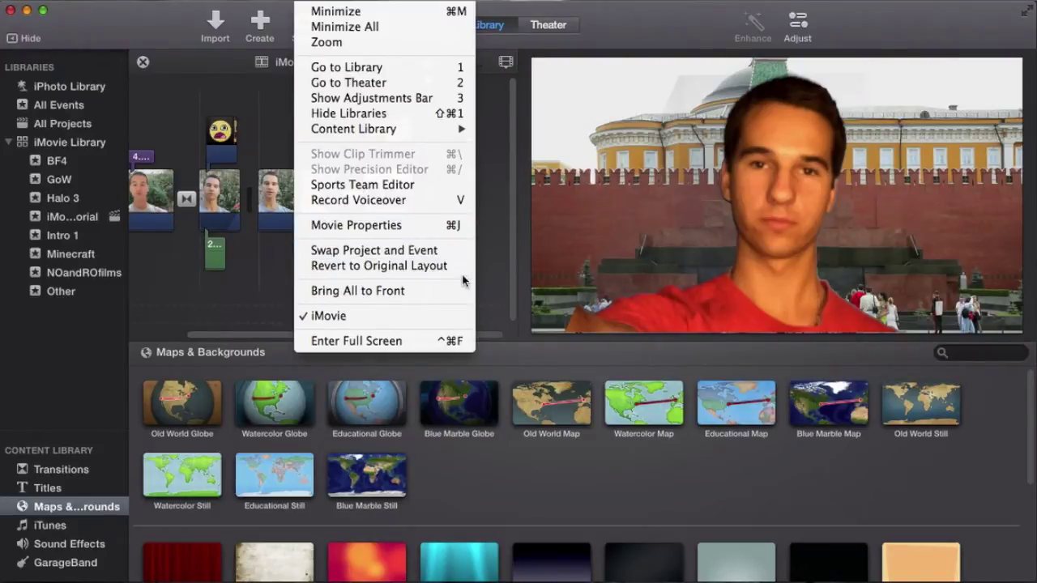
Revert iMovie to its original window layout and browse All Events, including iMovie Tutorial and BF4
click(490, 235)
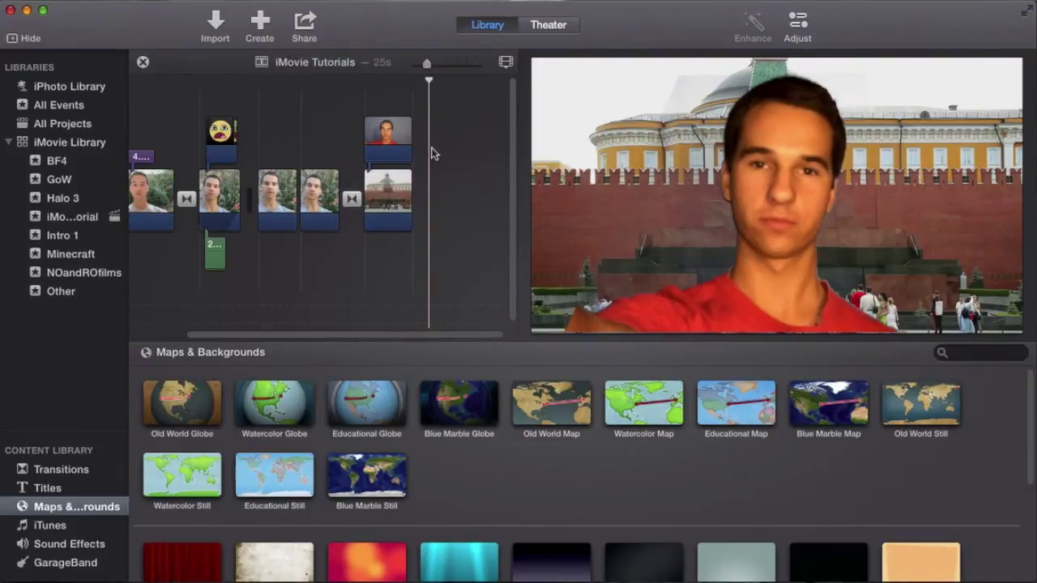
click(330, 4)
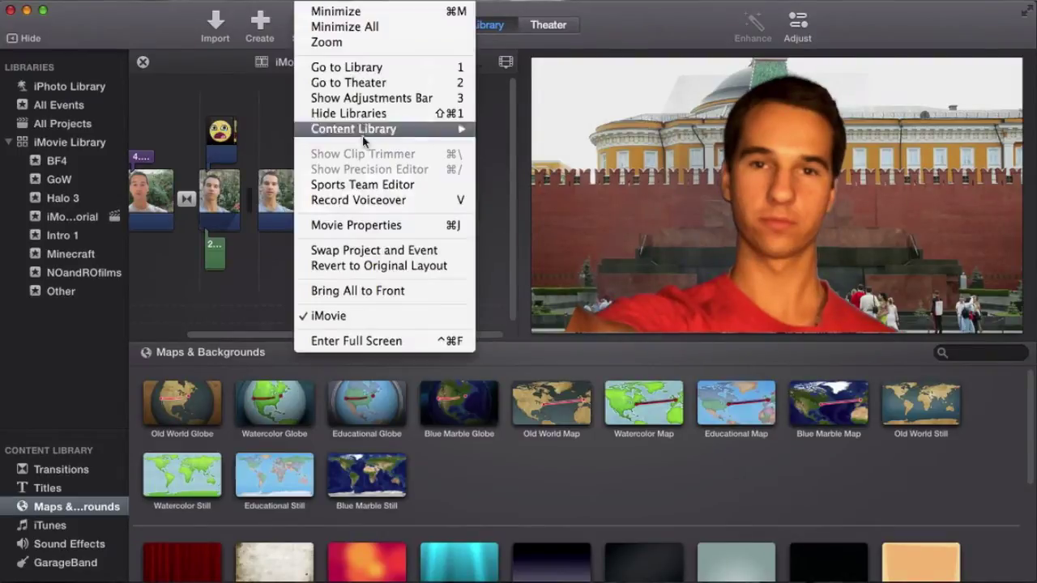
click(390, 266)
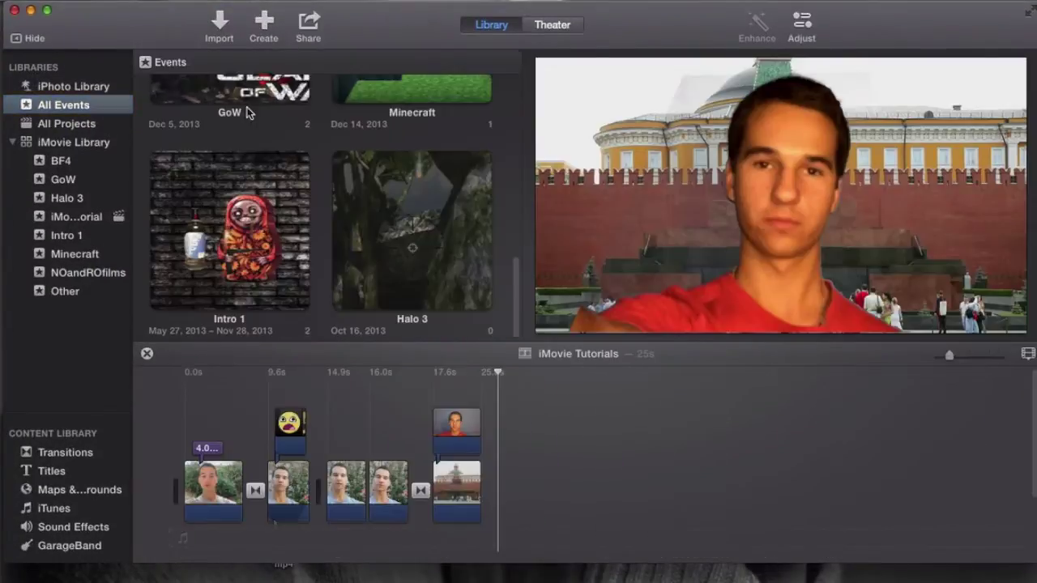
scroll(289, 196, up, 10)
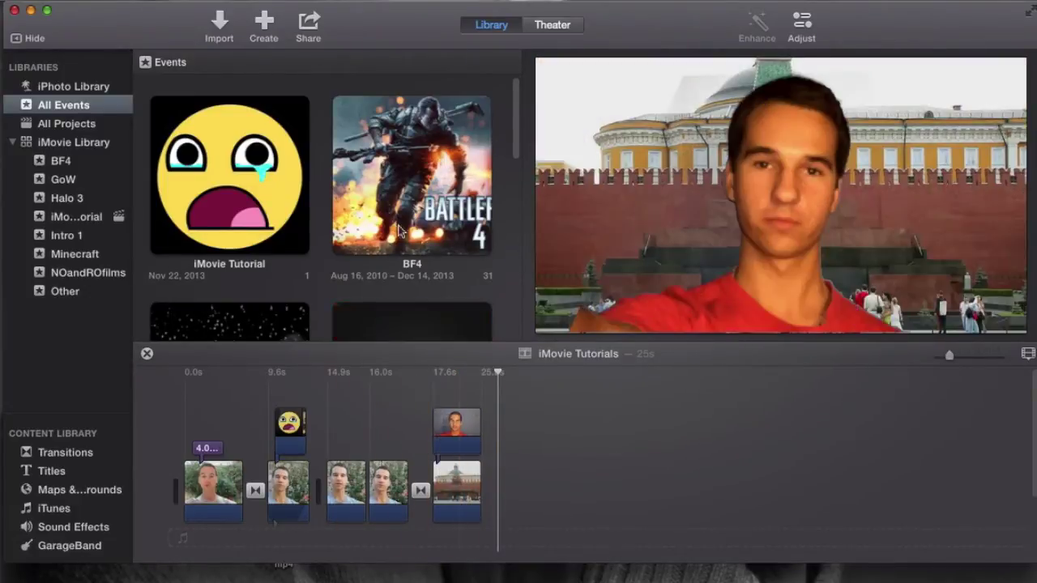
scroll(409, 243, down, 3)
scroll(409, 243, down, 3)
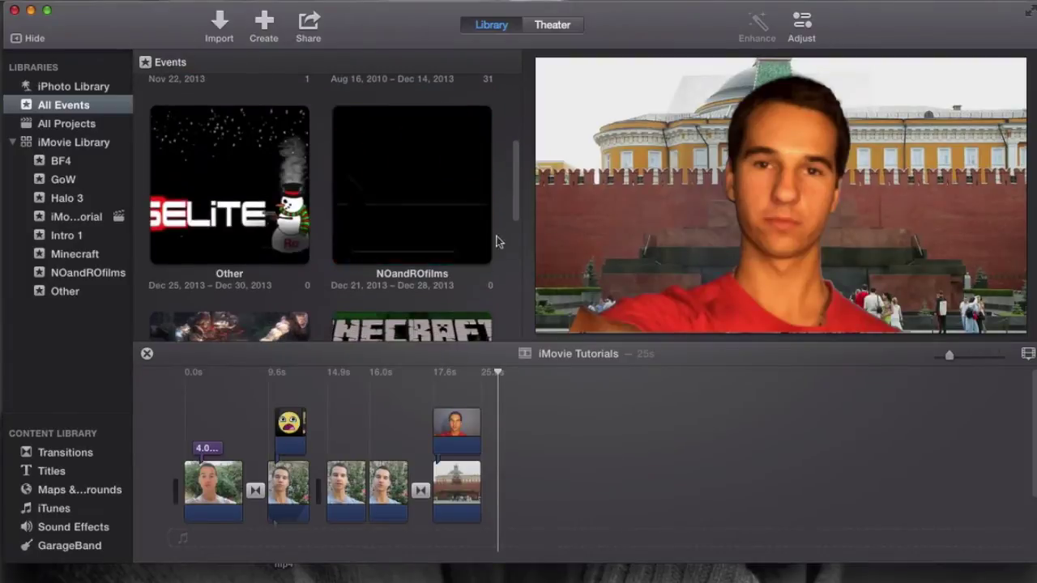
scroll(413, 243, up, 3)
scroll(428, 245, down, 3)
scroll(407, 205, up, 3)
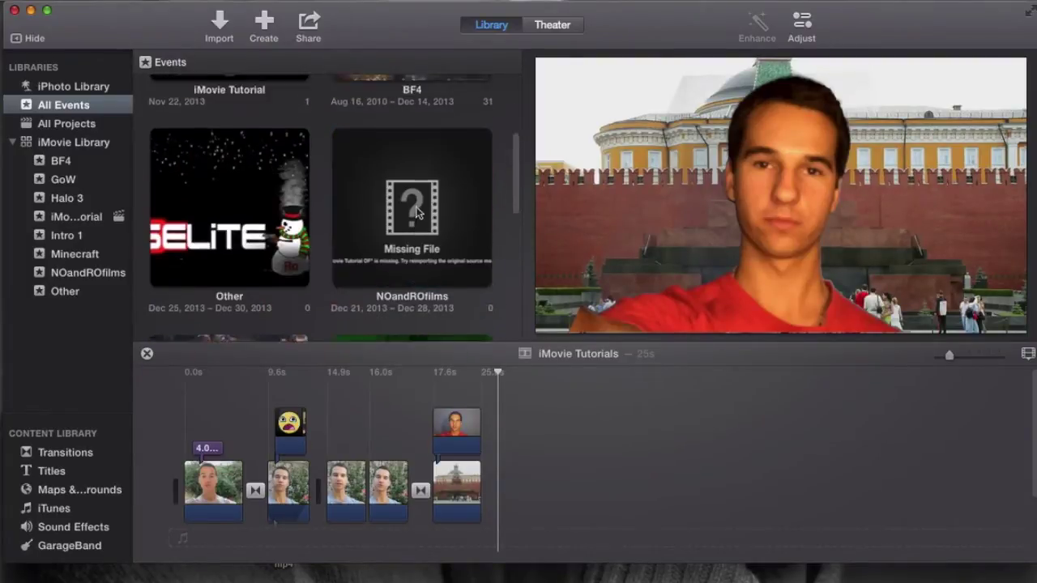
click(334, 3)
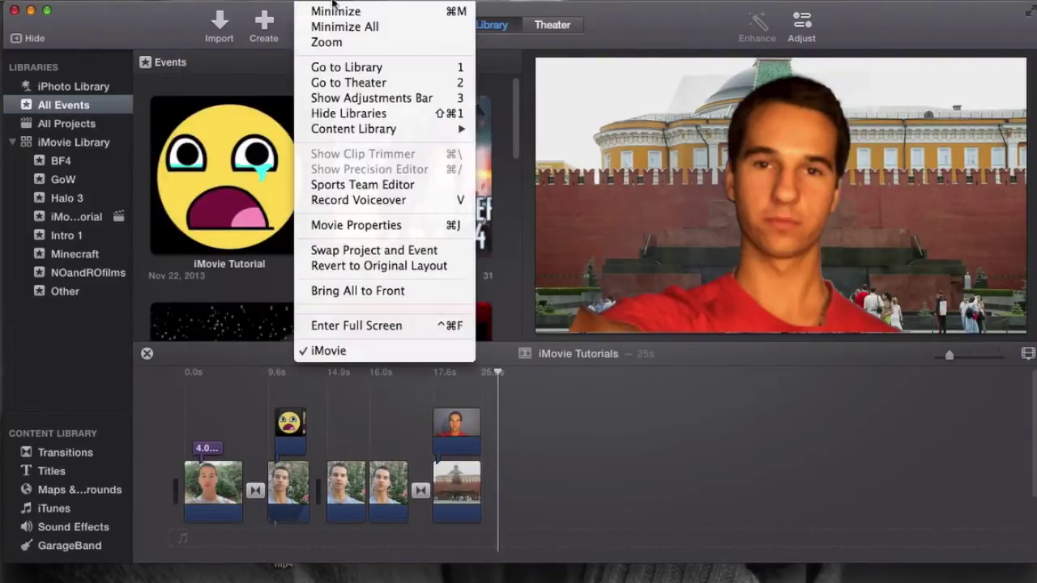
click(381, 252)
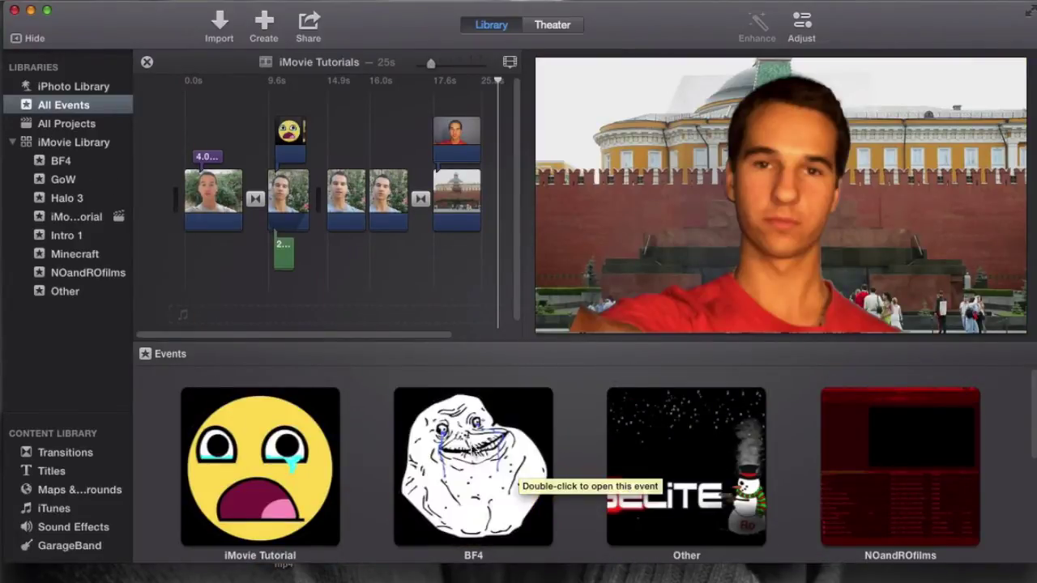
click(70, 221)
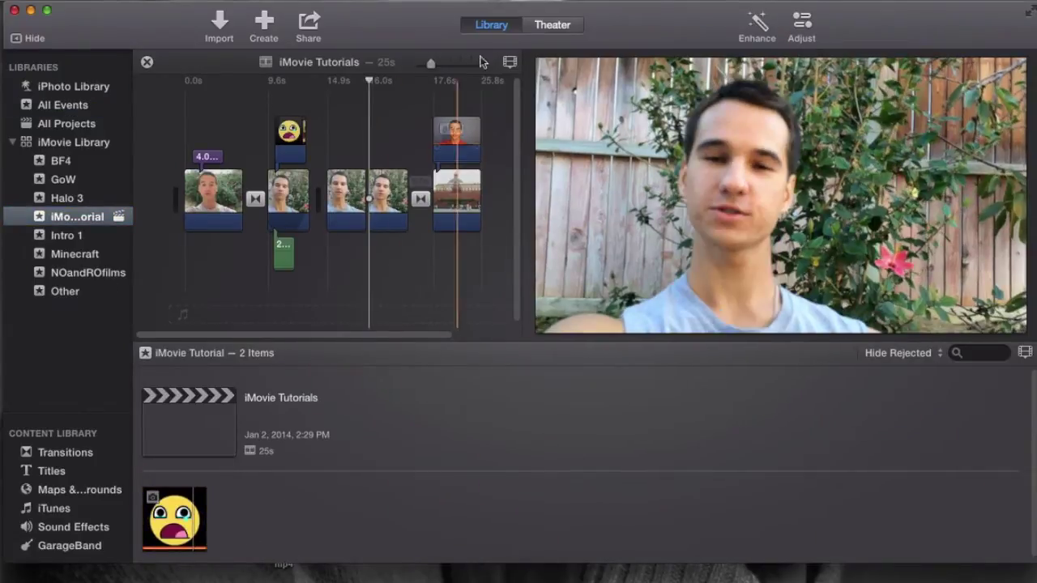
drag(429, 65, 395, 81)
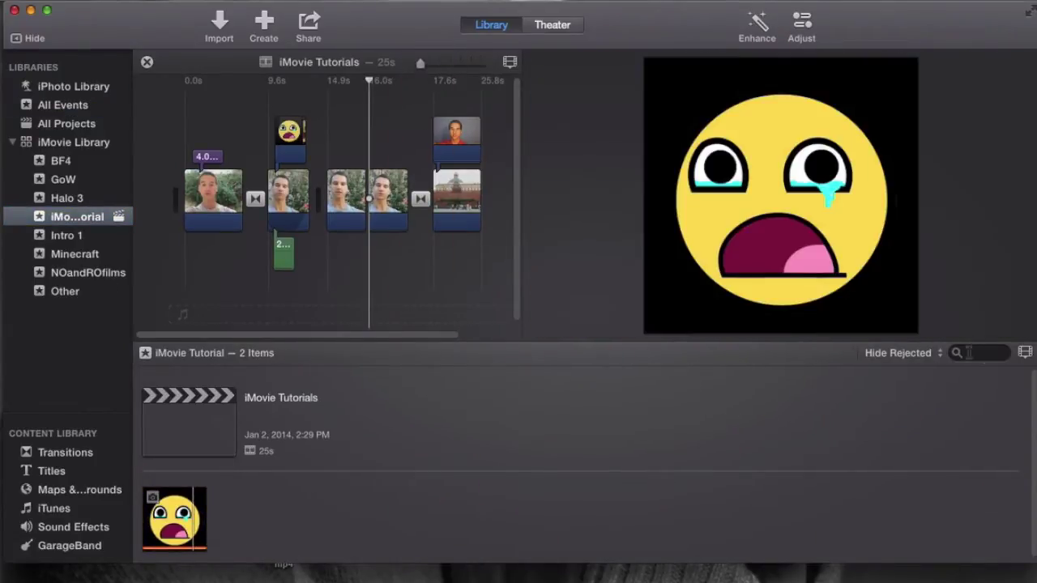
click(1020, 354)
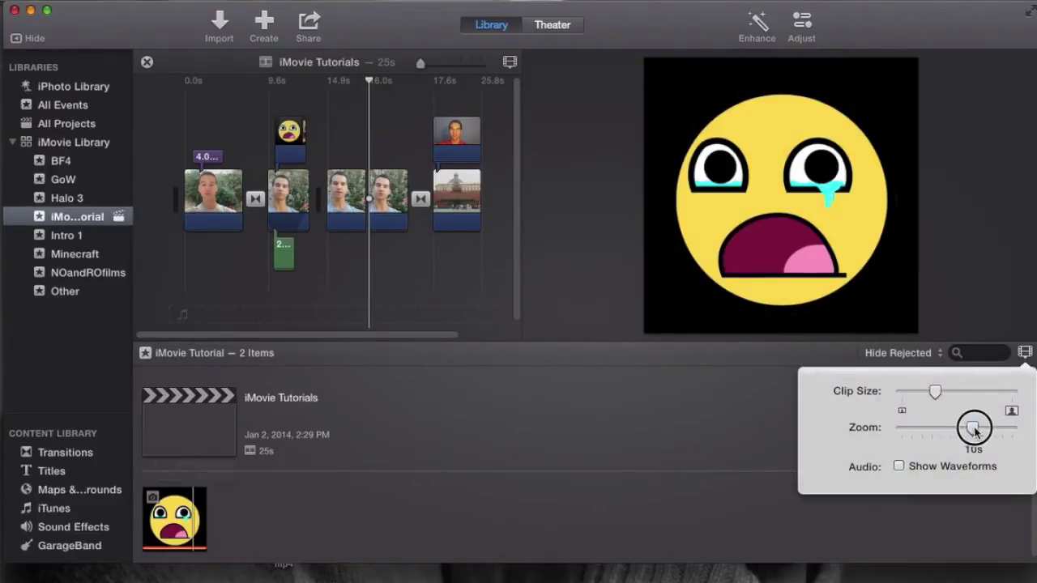
drag(975, 431, 930, 434)
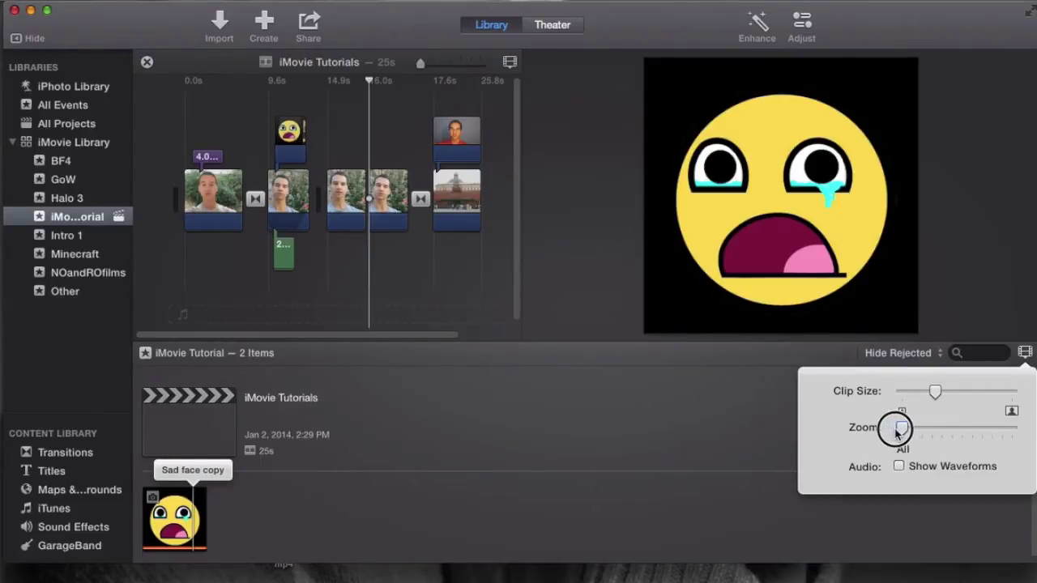
drag(897, 433, 996, 433)
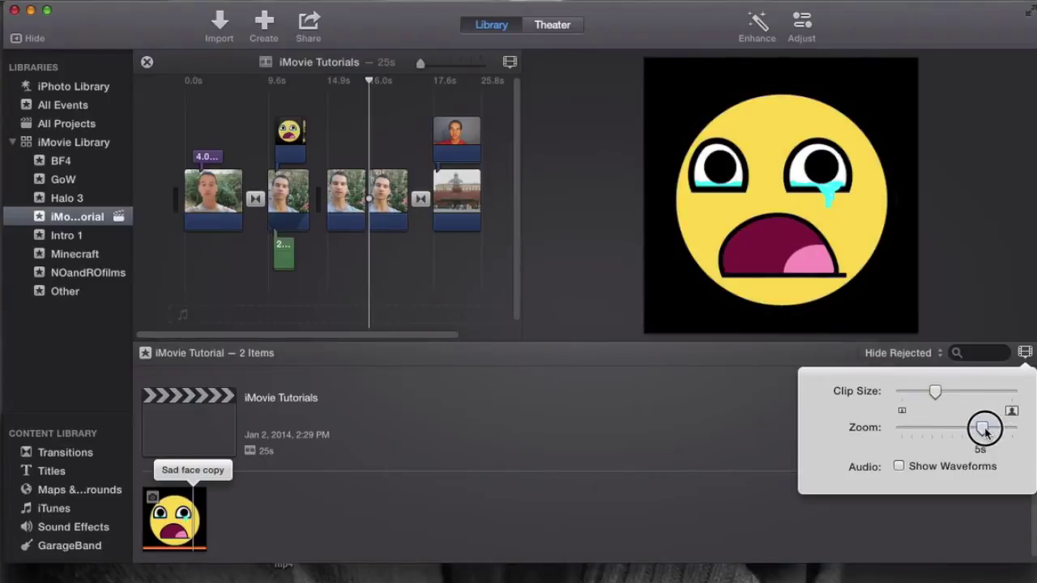
click(823, 537)
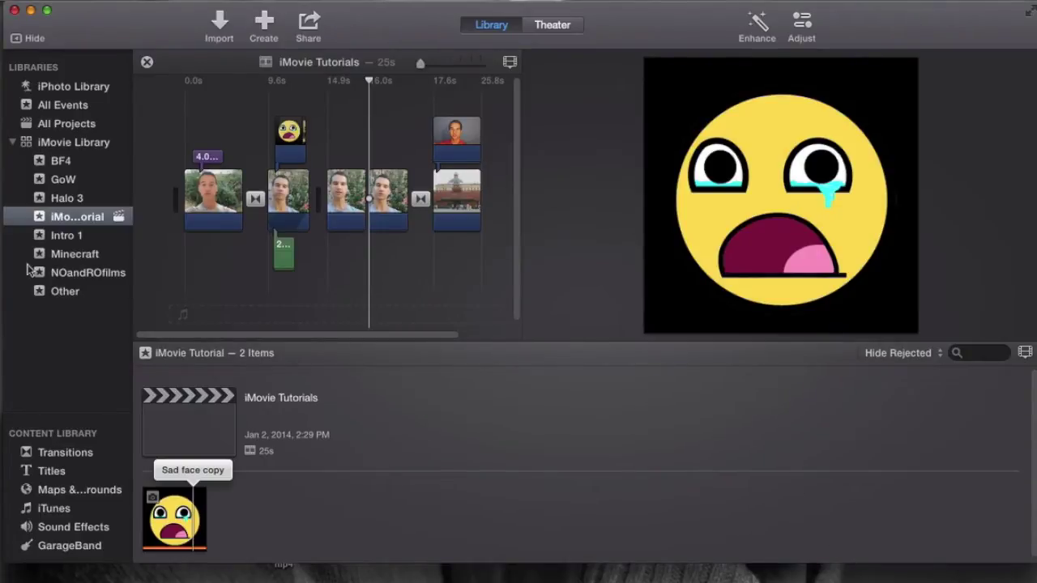
click(348, 259)
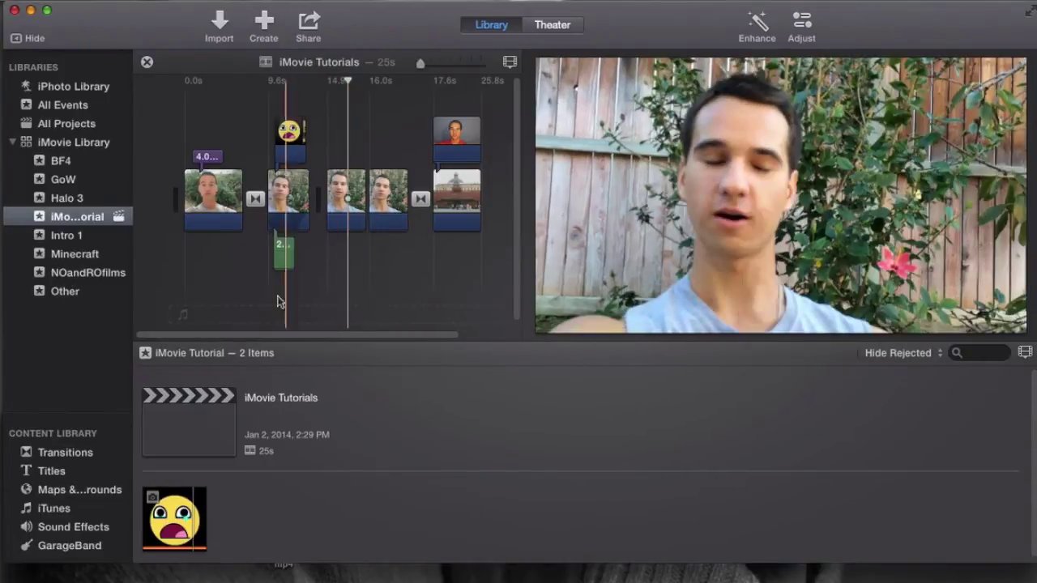
click(247, 333)
drag(247, 334, 295, 334)
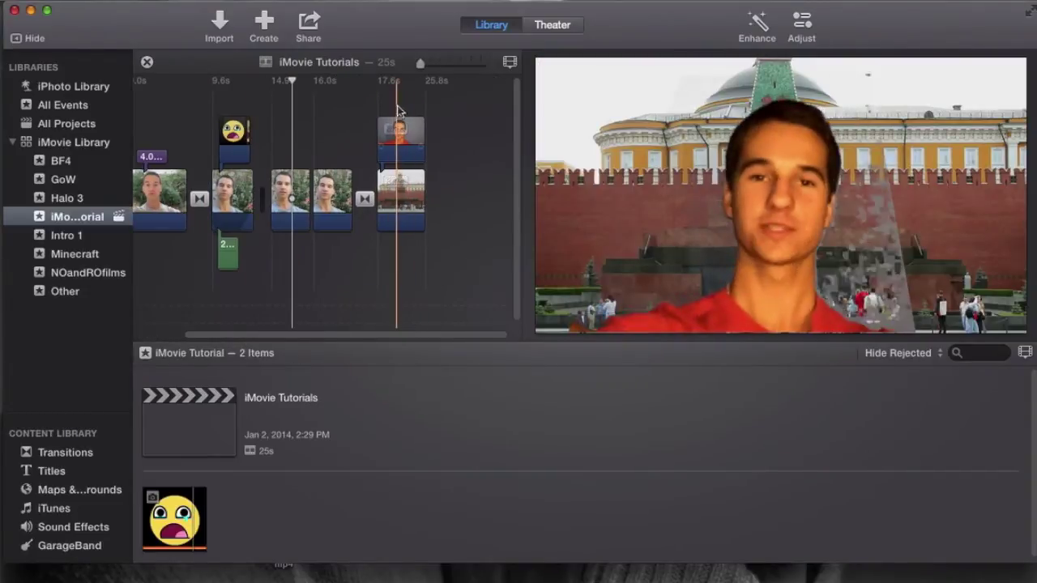
click(401, 105)
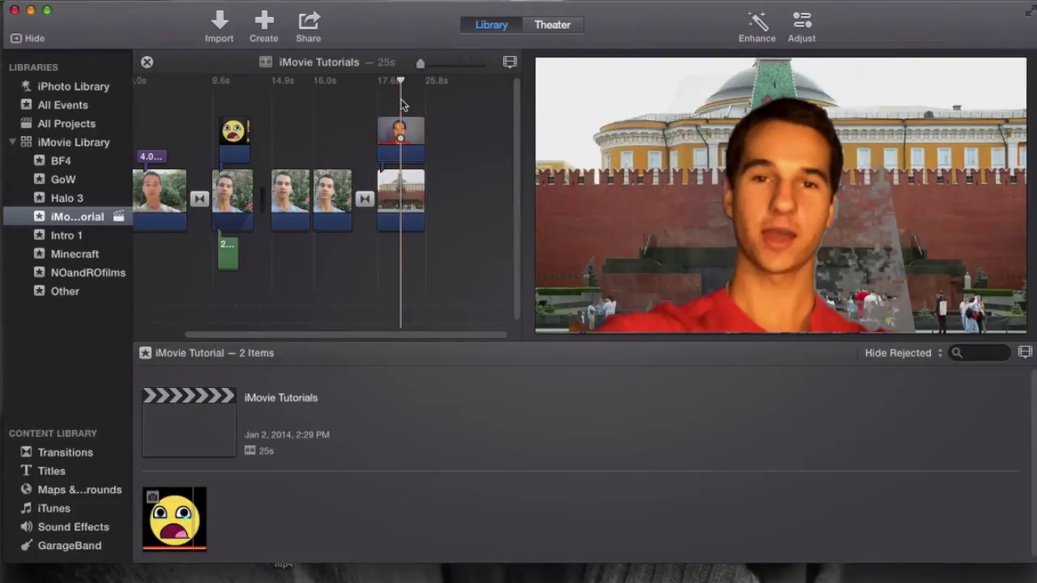
click(396, 108)
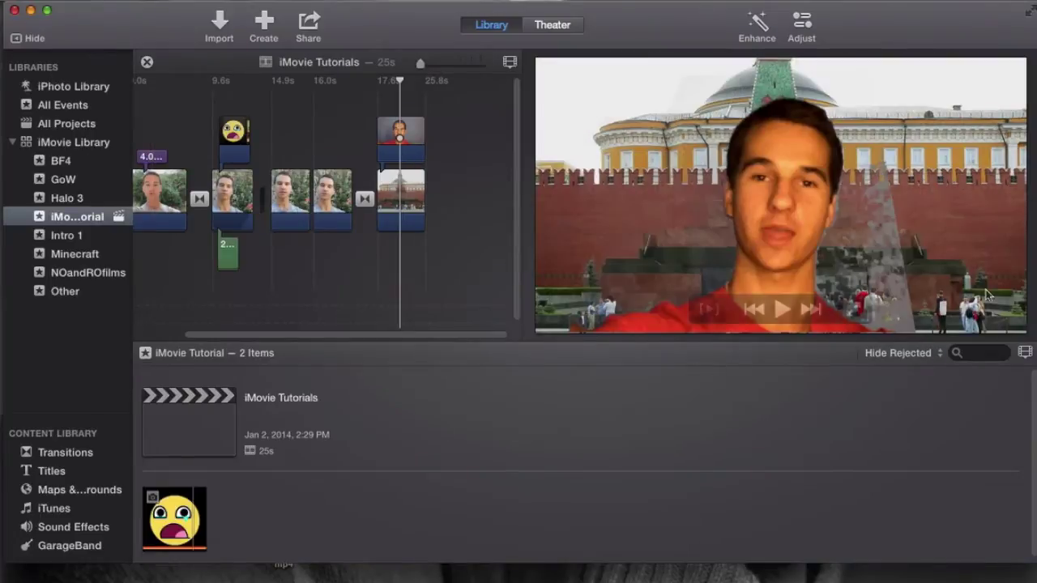
drag(642, 22, 644, 21)
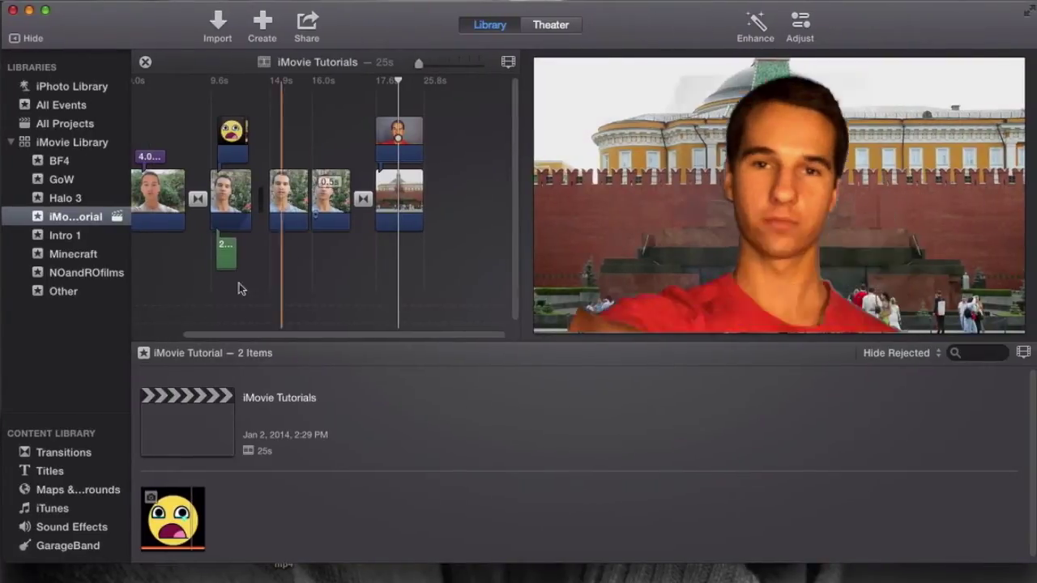
Open Maps & Backgrounds and preview the Educational Globe, Silk-Beige, Blobs and Underwater backgrounds
click(90, 495)
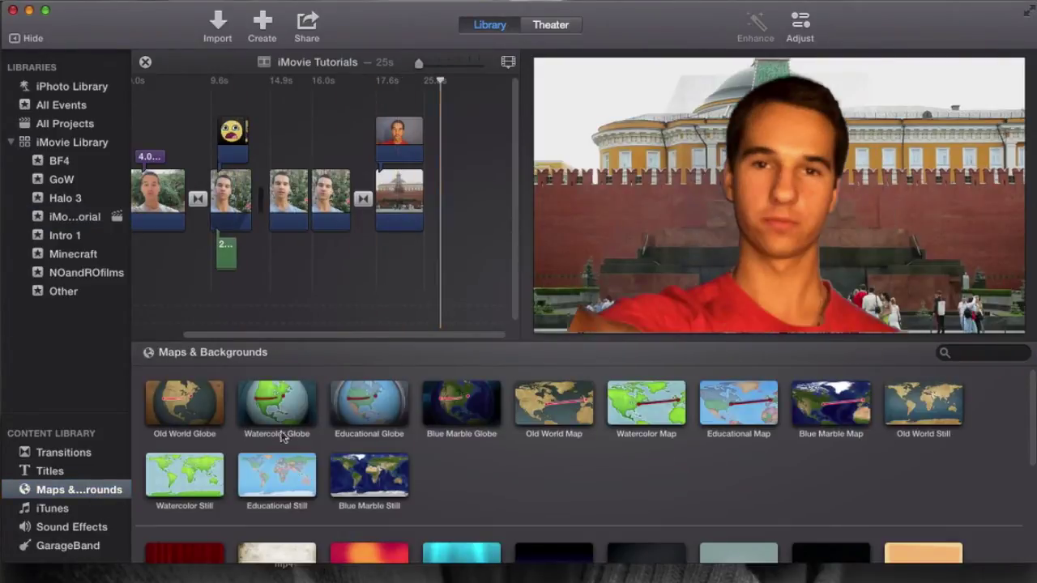
scroll(281, 438, down, 1)
scroll(369, 440, up, 1)
click(374, 409)
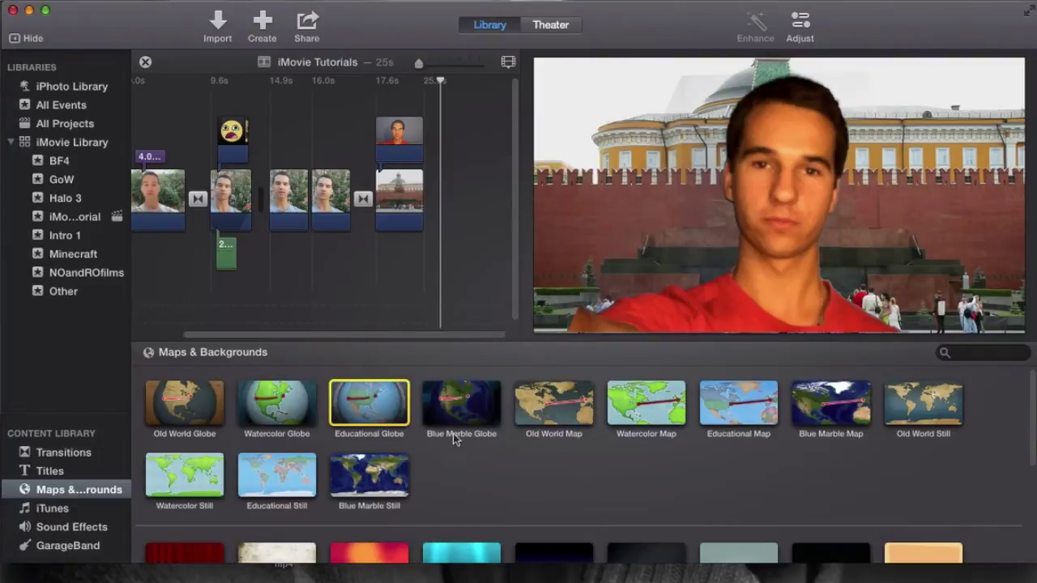
scroll(453, 433, down, 5)
click(369, 471)
click(364, 413)
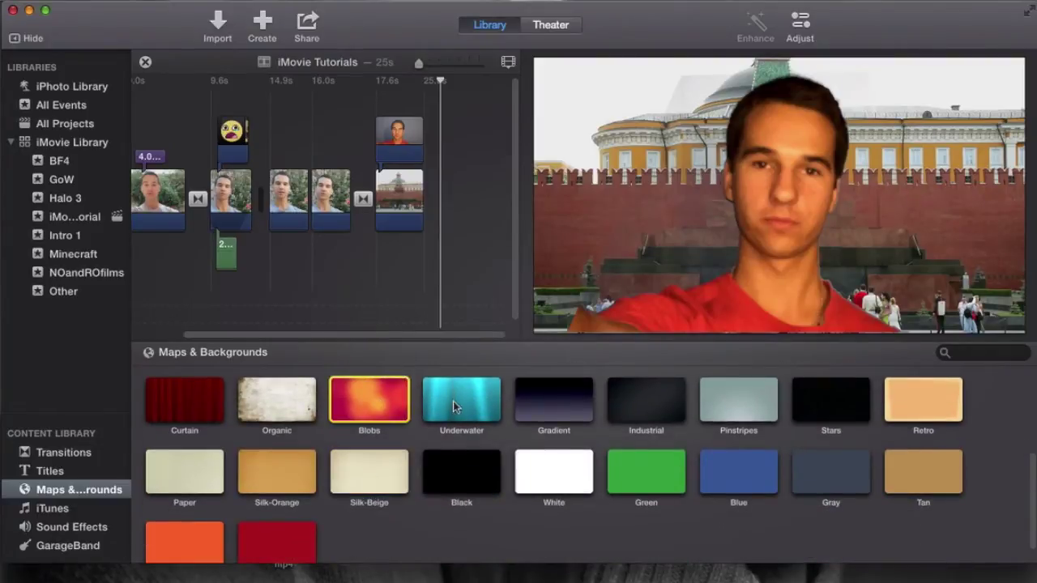
click(452, 410)
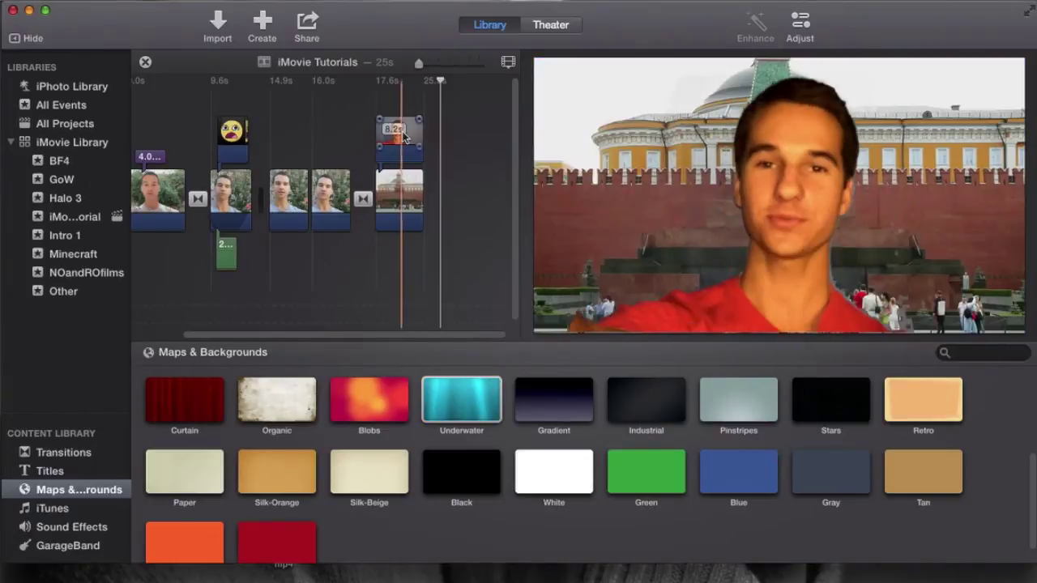
Select the 8.2s clip and the Kremlin clip, then show Underwater in the viewer
click(400, 142)
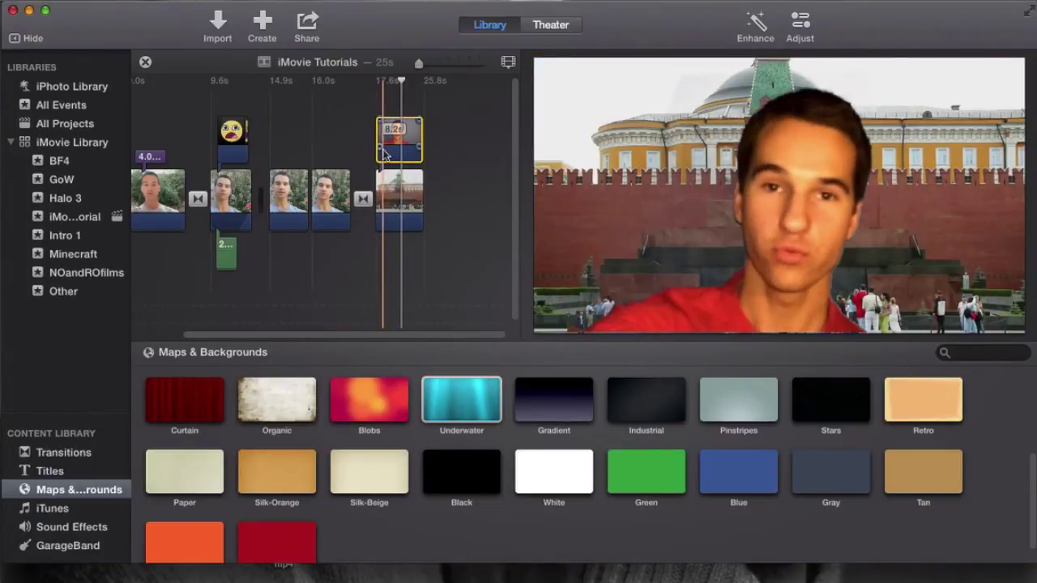
click(388, 194)
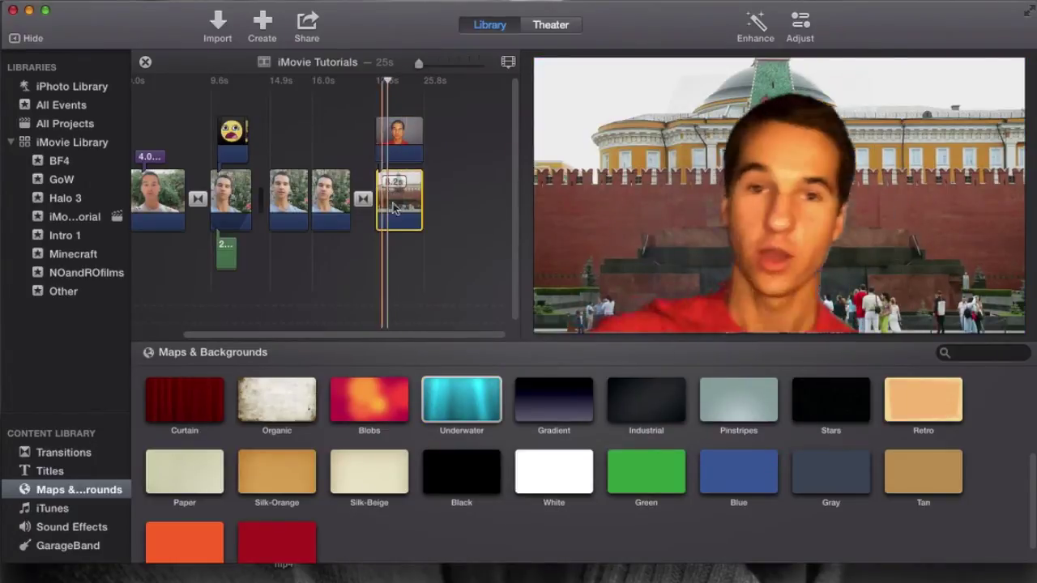
click(474, 402)
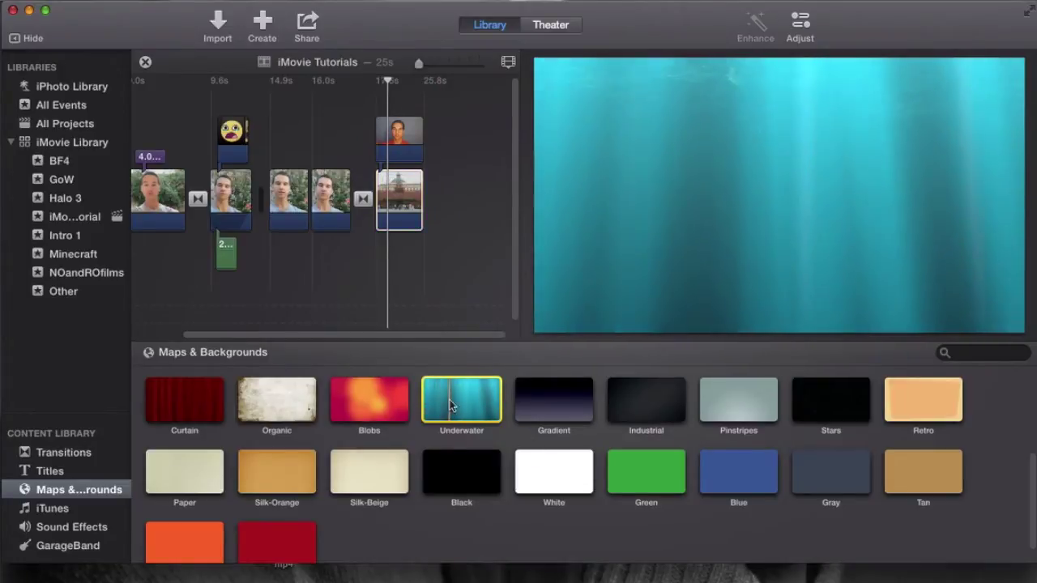
click(456, 393)
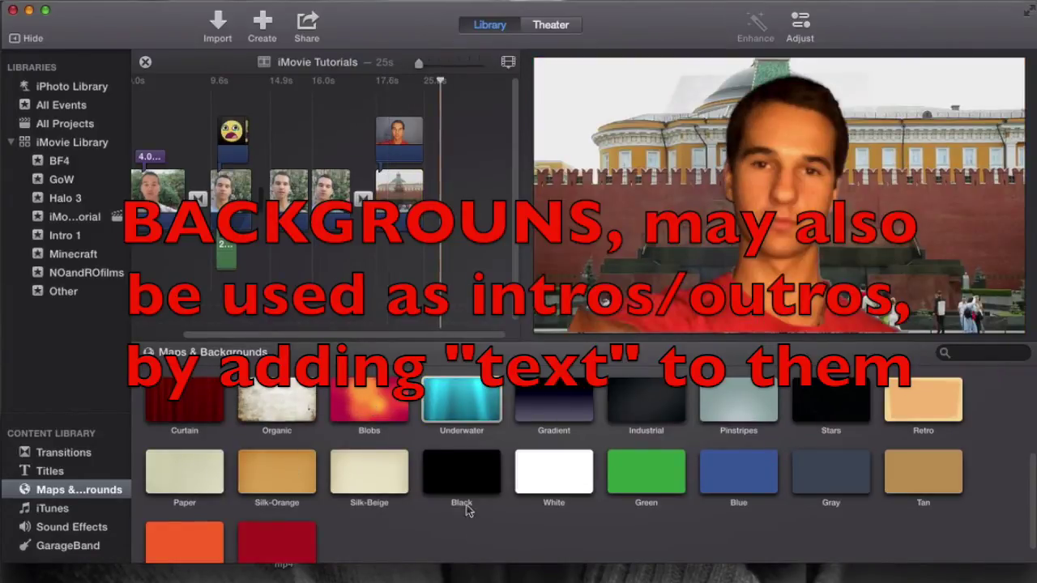
click(463, 480)
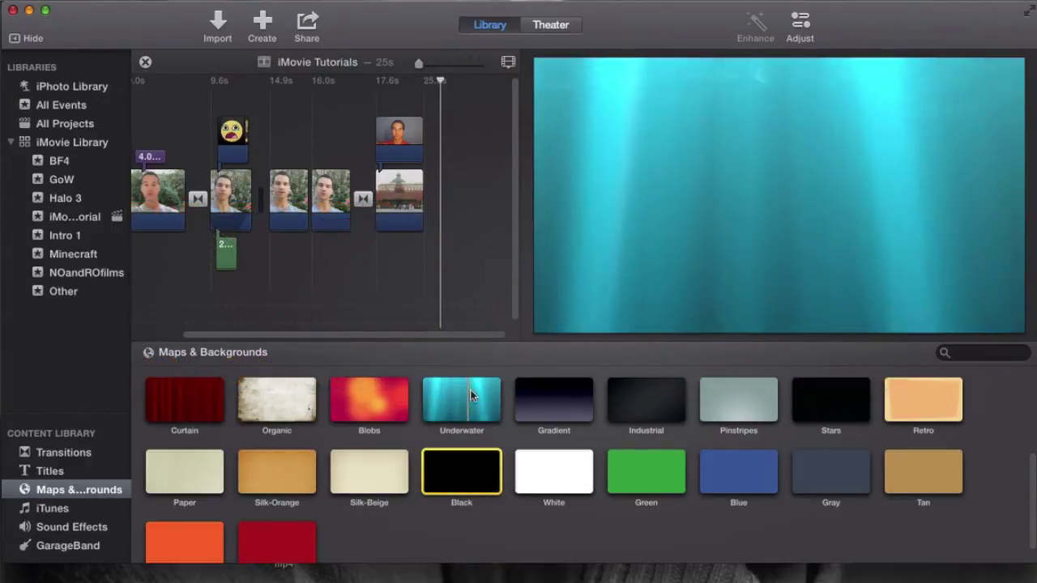
click(476, 409)
drag(472, 409, 464, 195)
click(461, 393)
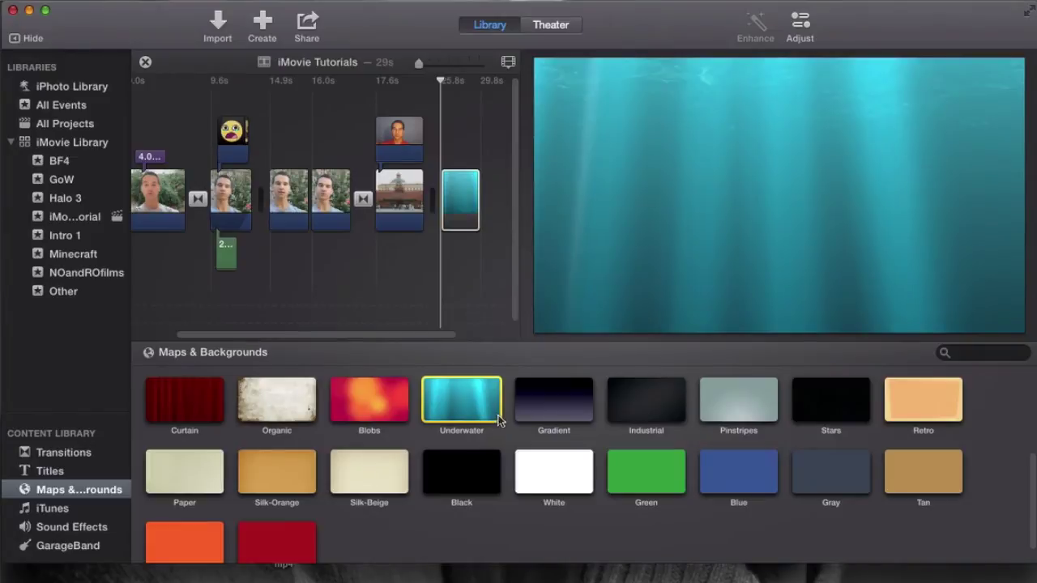
click(462, 260)
click(460, 192)
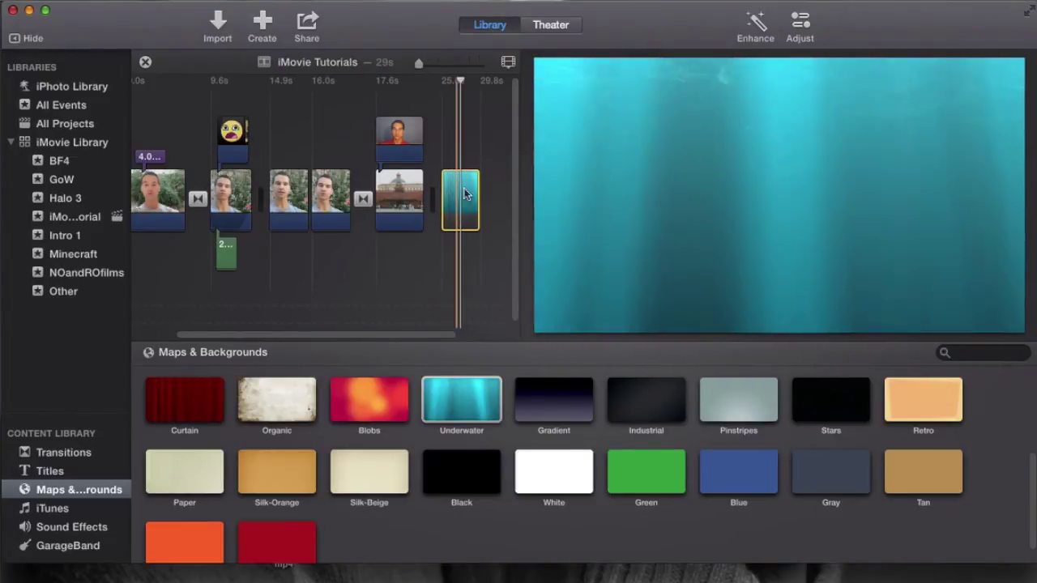
drag(479, 192, 421, 201)
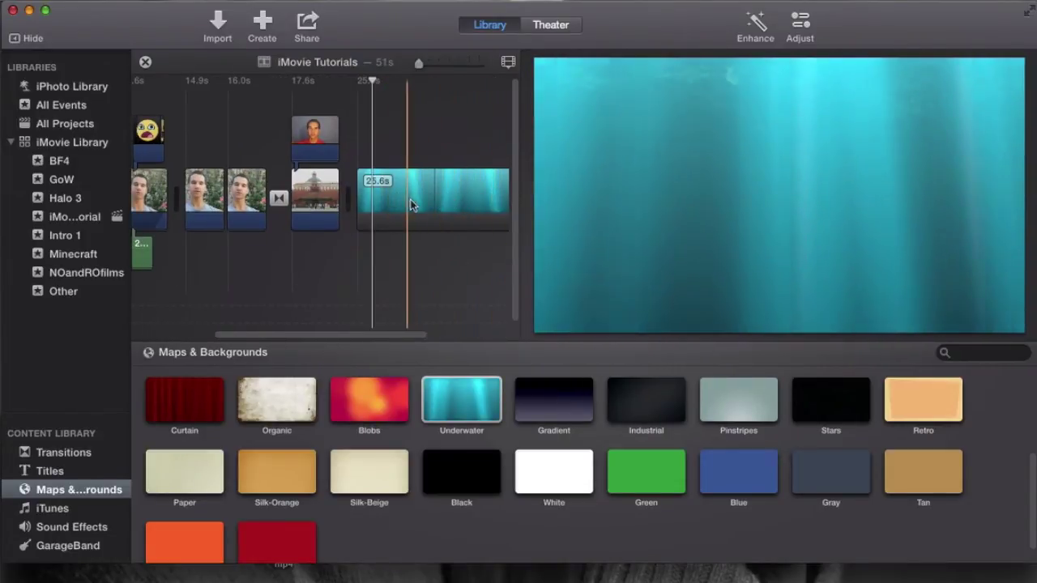
click(461, 207)
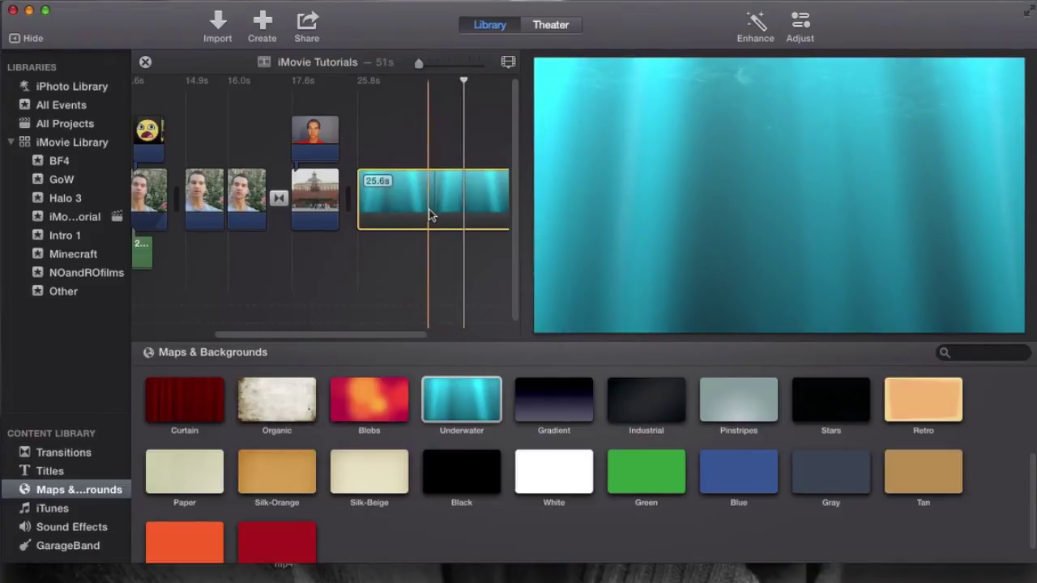
key(Delete)
scroll(370, 427, up, 5)
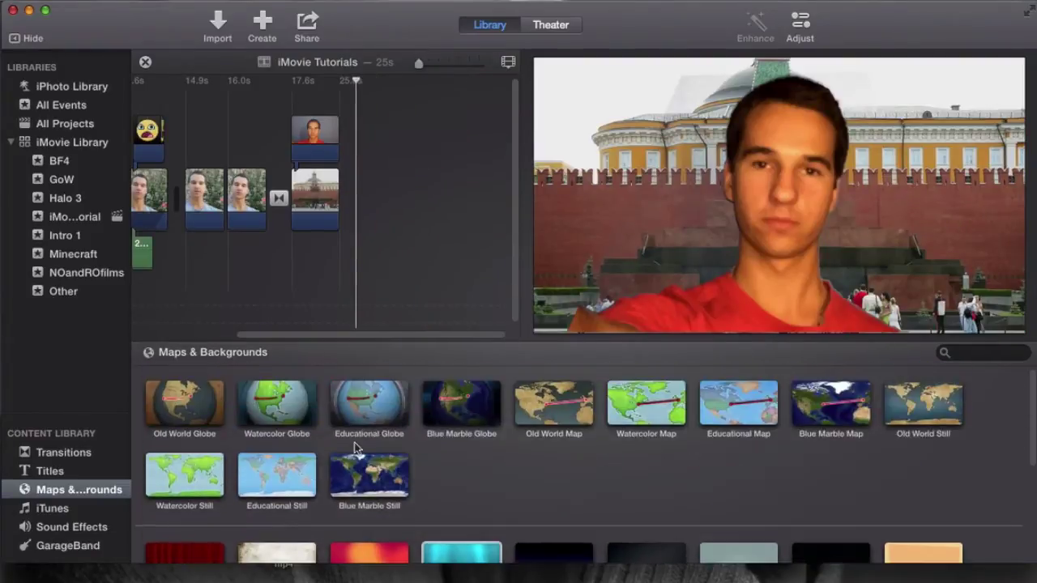
scroll(459, 479, down, 3)
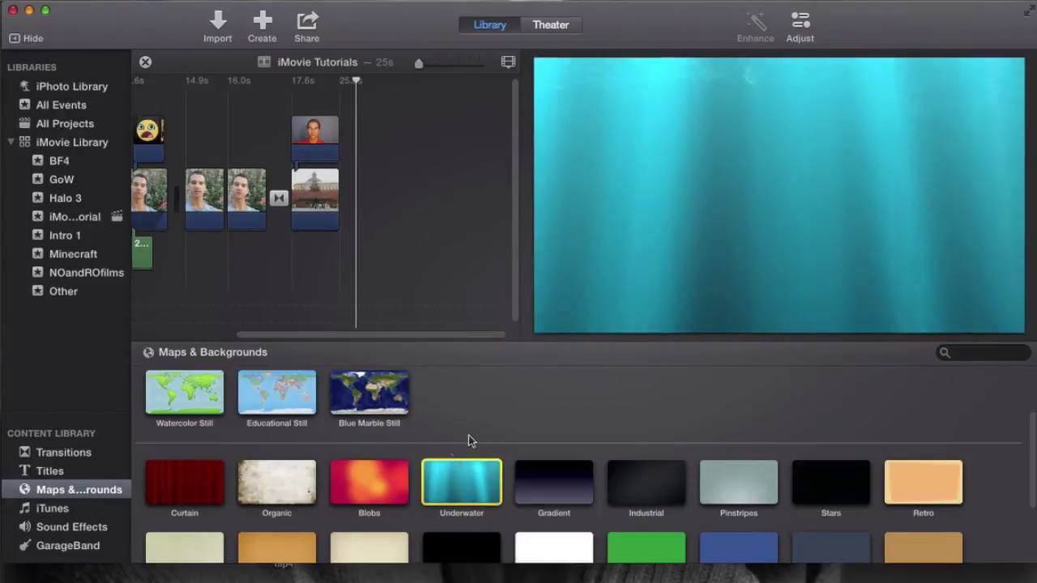
mouse_move(18, 235)
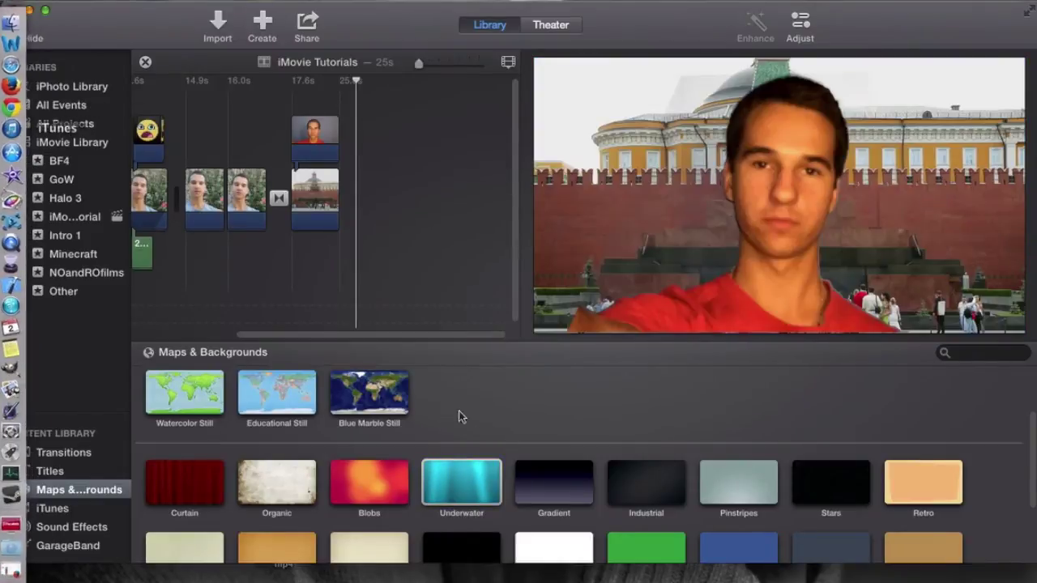
scroll(489, 440, up, 3)
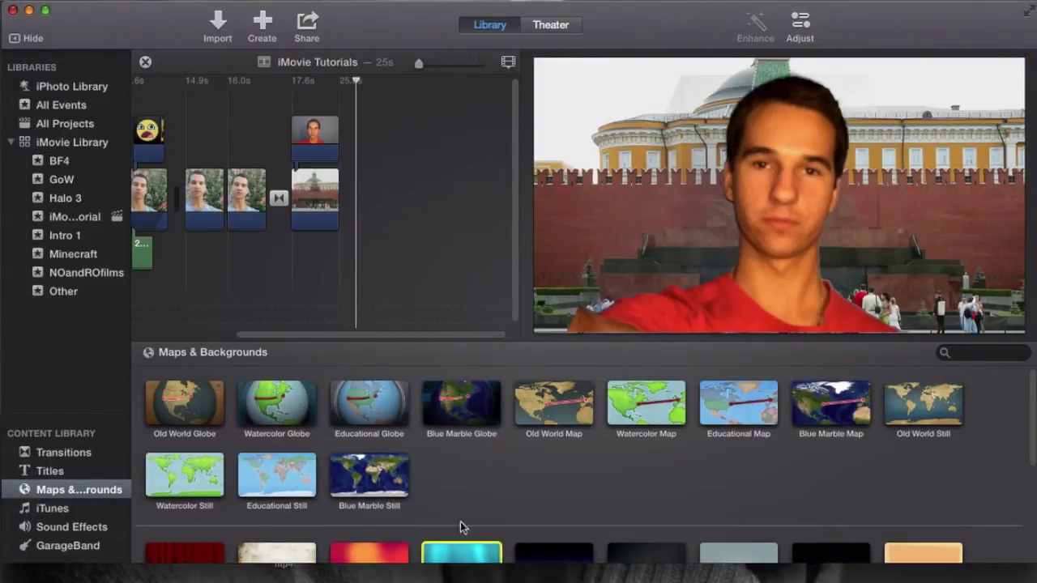
scroll(517, 457, down, 5)
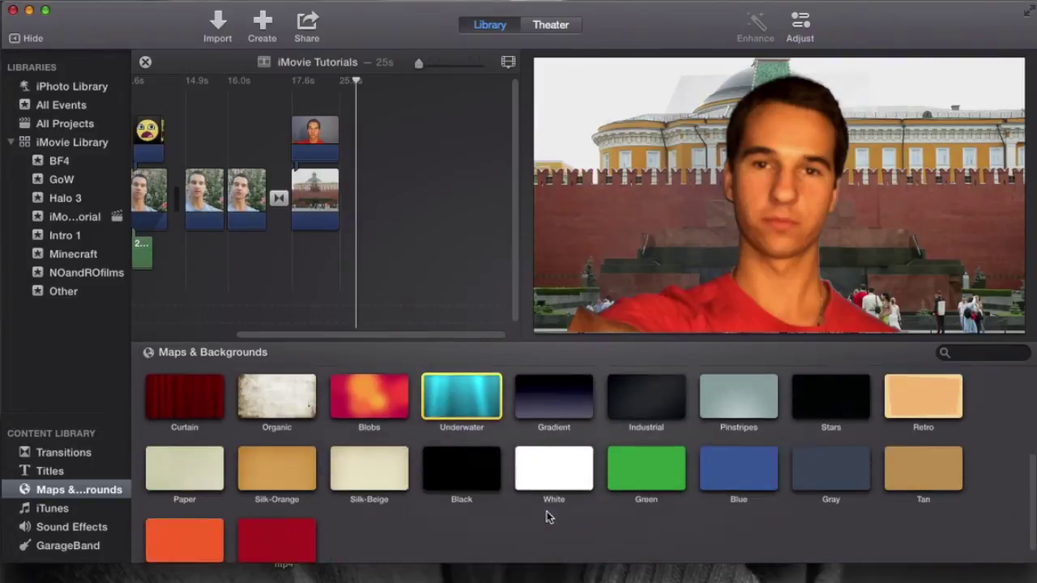
scroll(497, 480, up, 5)
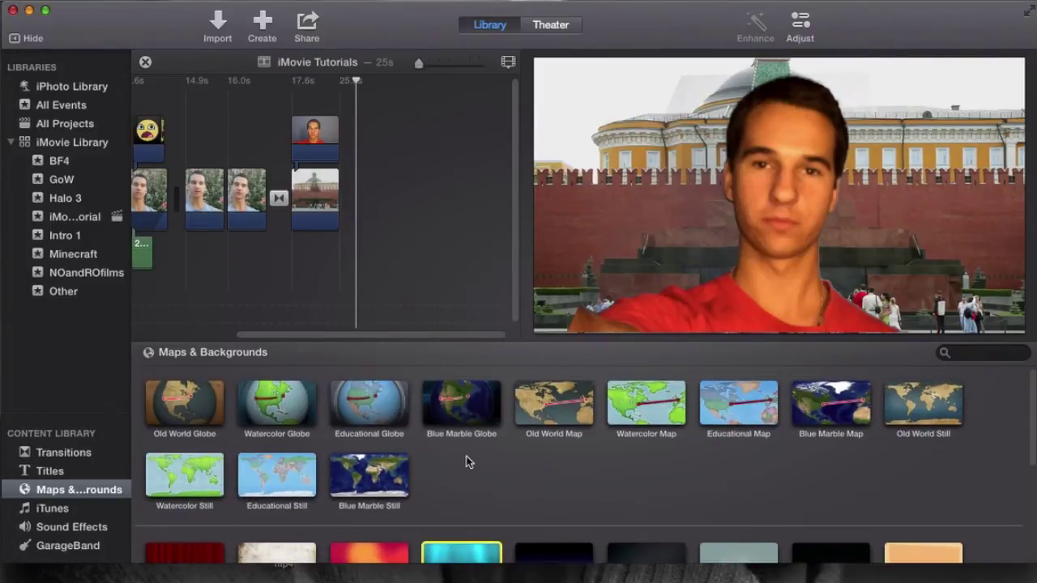
click(275, 397)
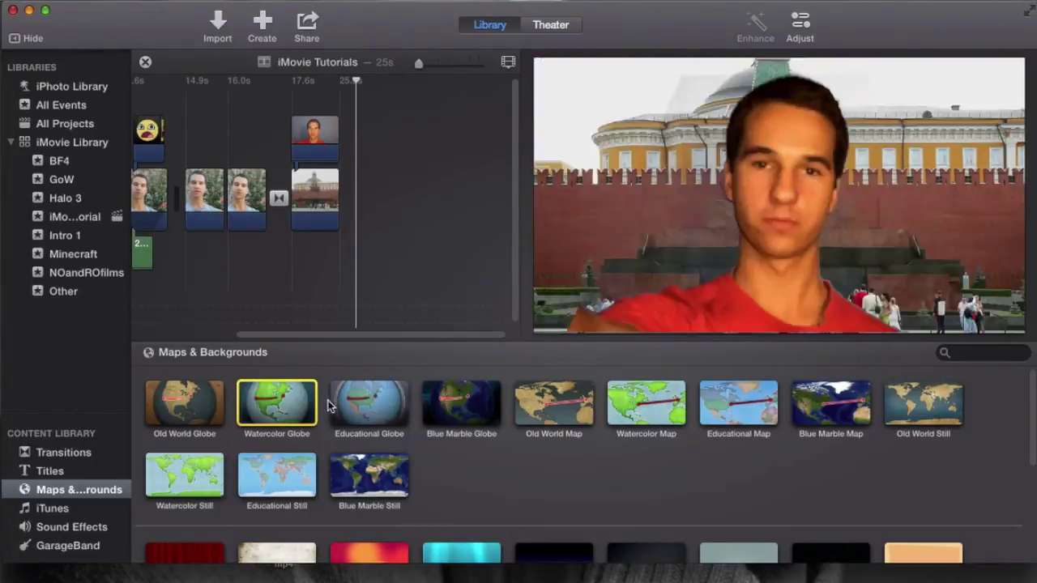
click(372, 406)
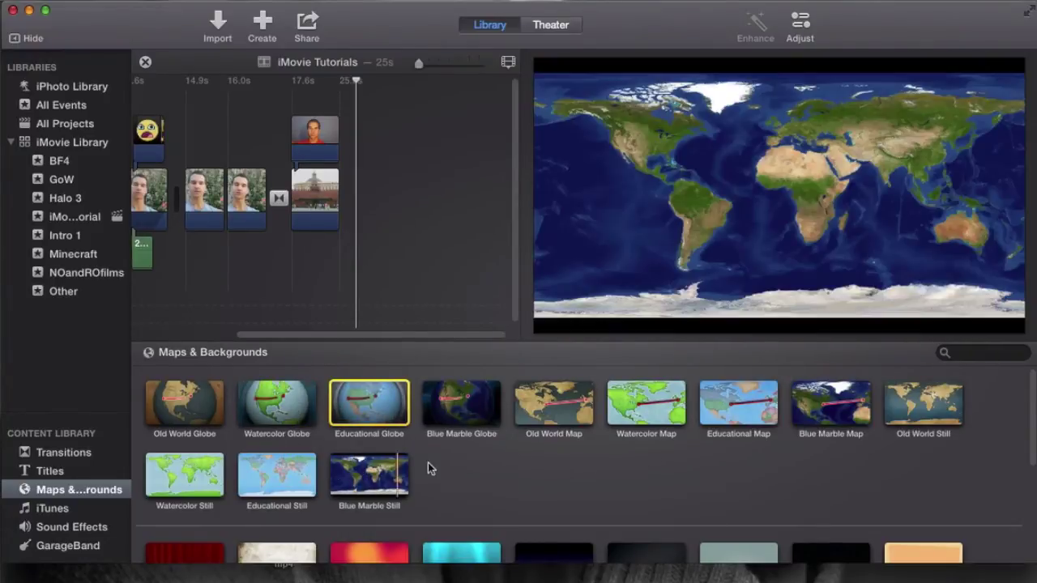
click(650, 408)
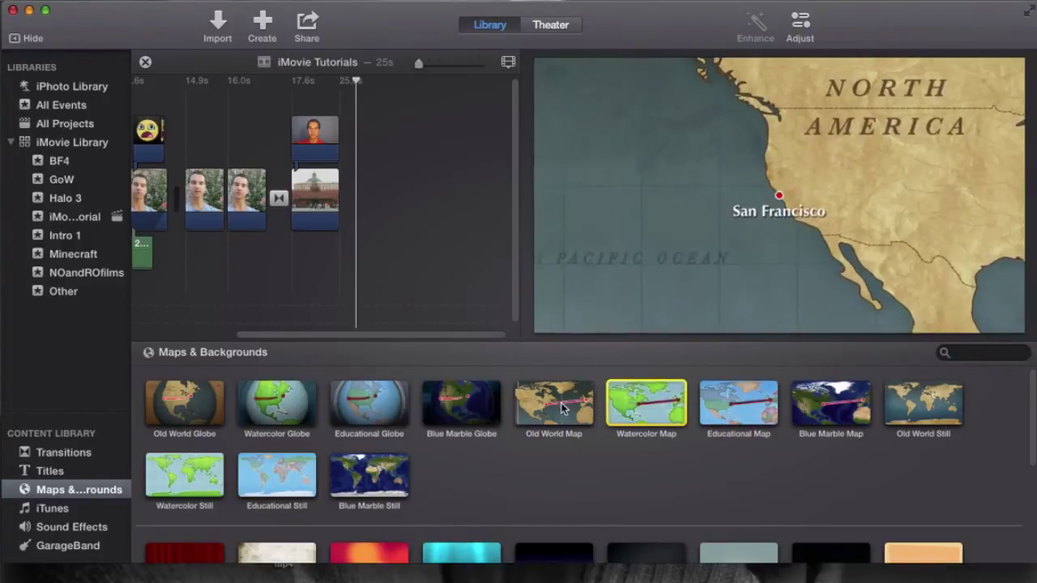
click(559, 404)
click(466, 405)
key(e)
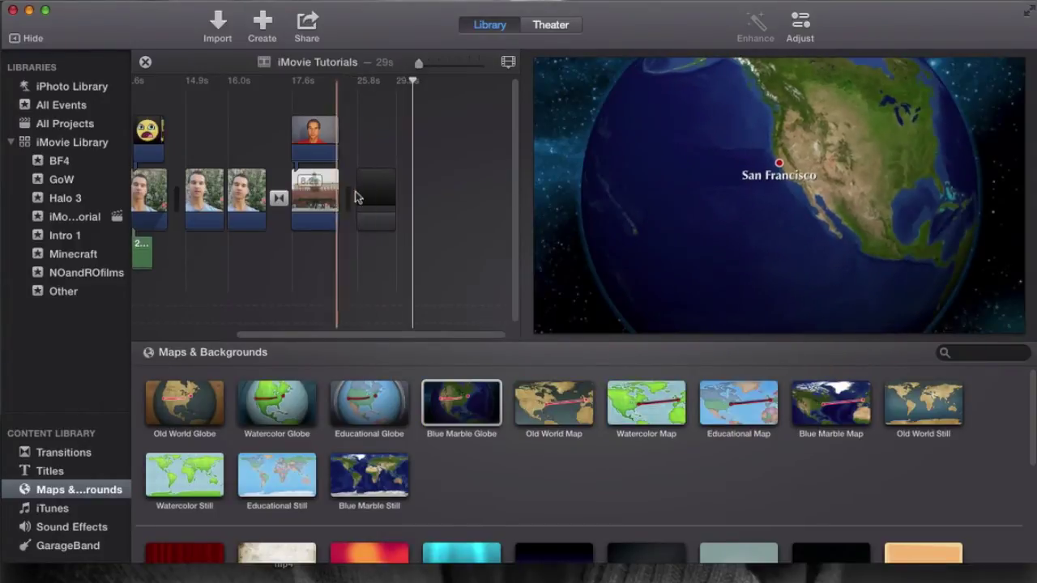
click(378, 198)
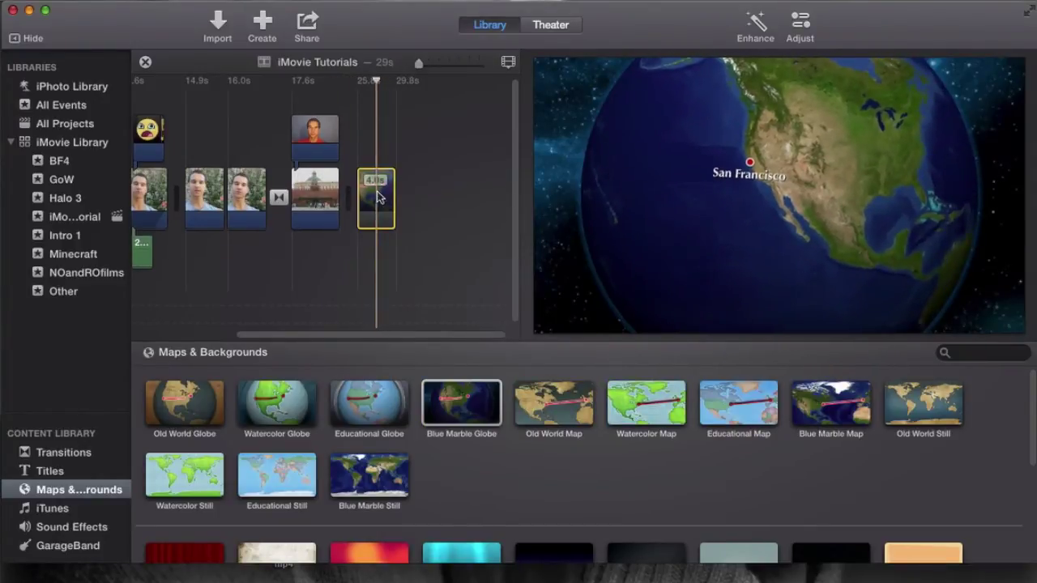
key(Delete)
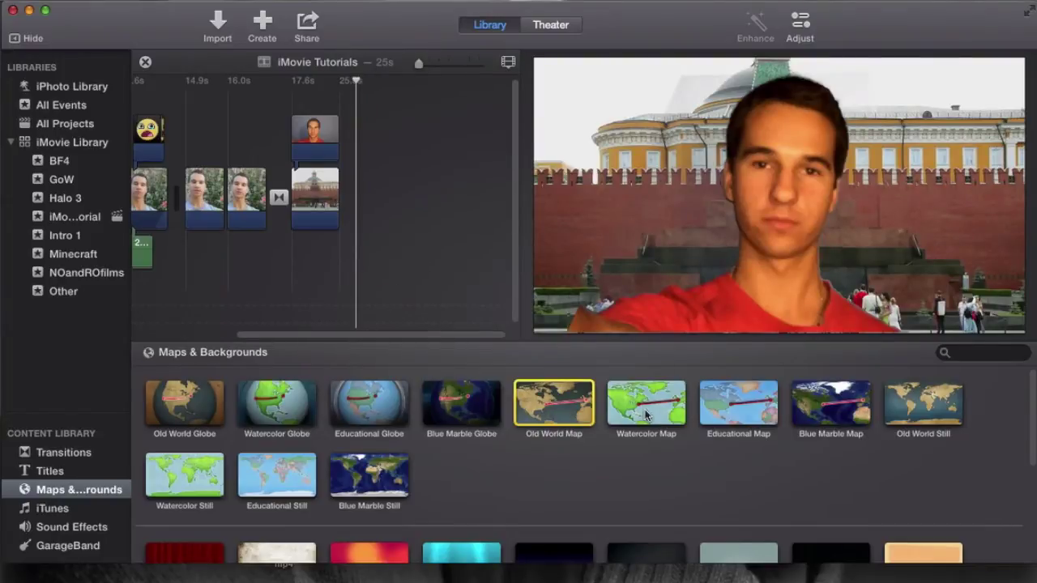
click(645, 409)
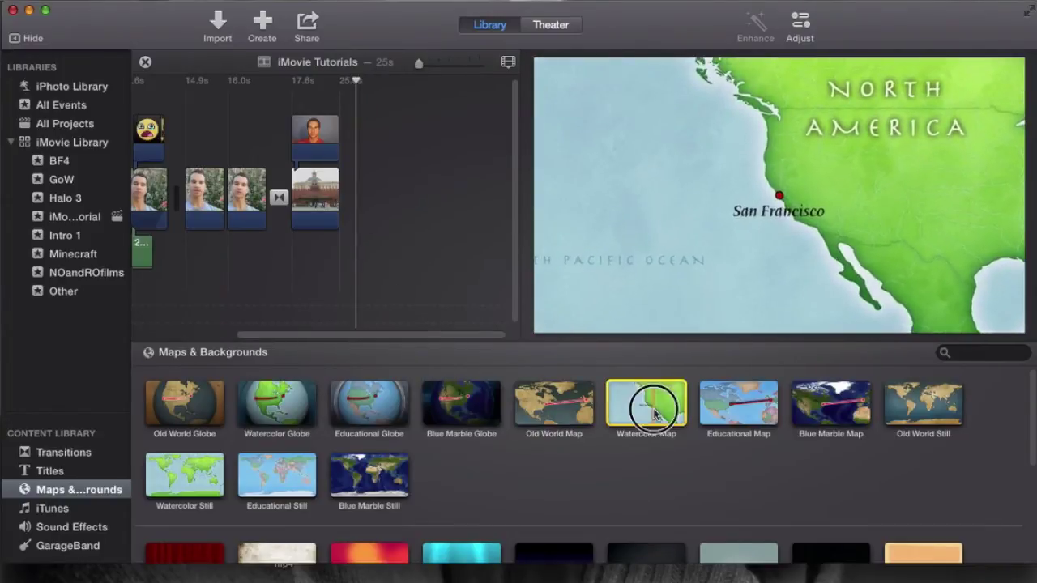
drag(646, 409, 367, 186)
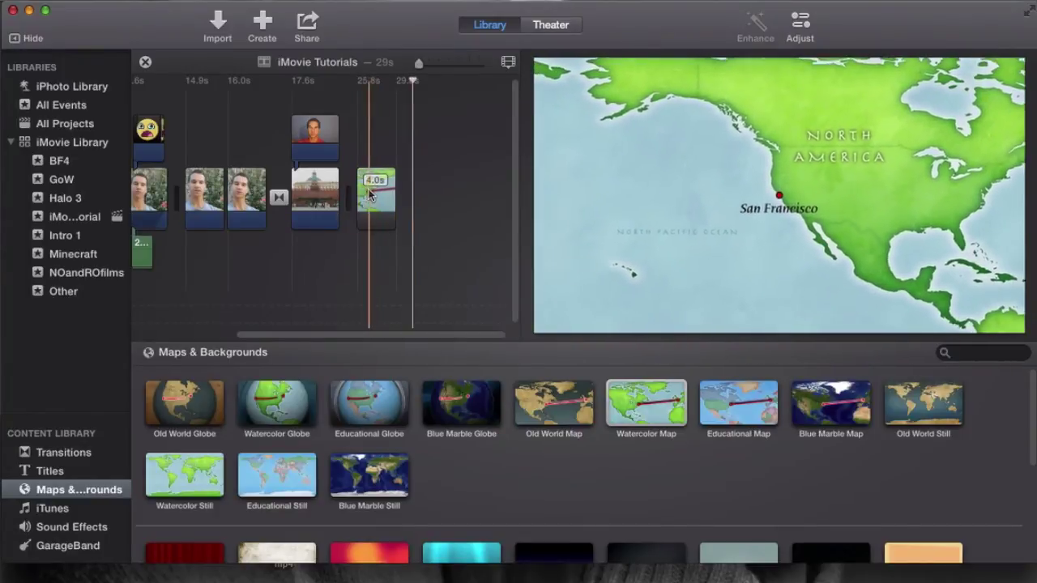
Trim the Watercolor Map clip ending the timeline to 4.5s and select it
drag(395, 195, 458, 198)
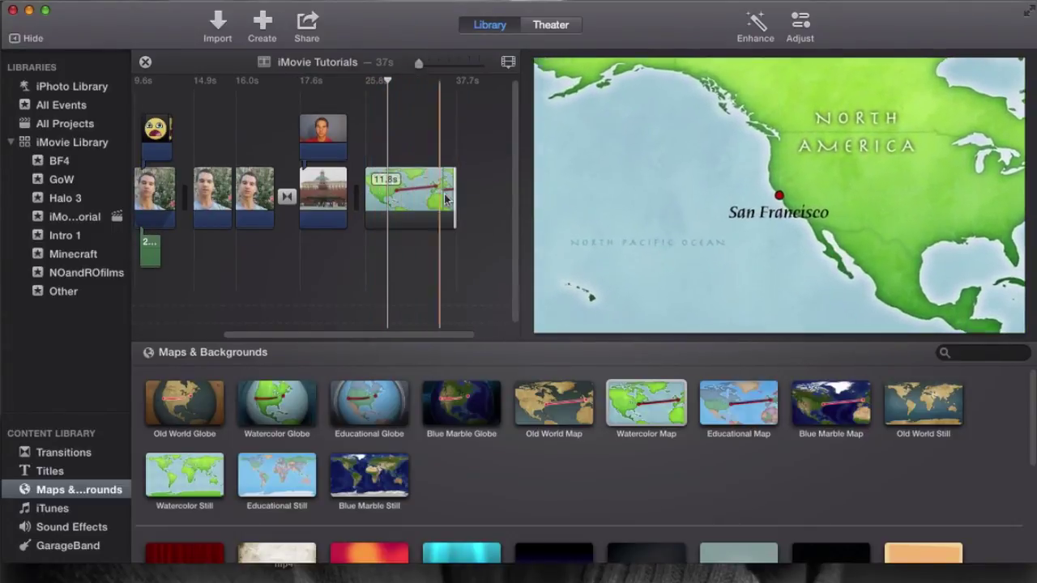
drag(455, 199, 374, 193)
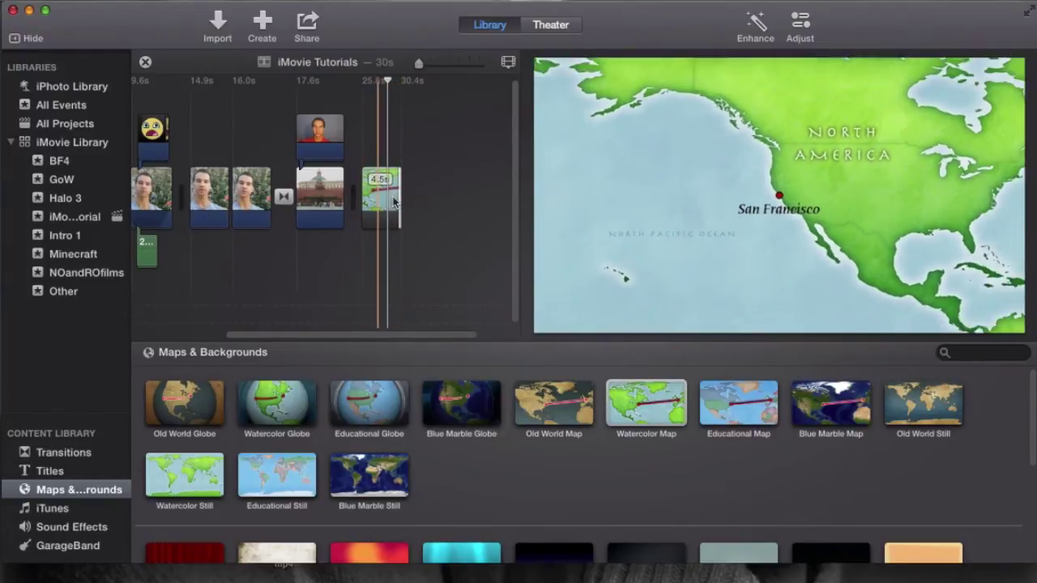
click(372, 195)
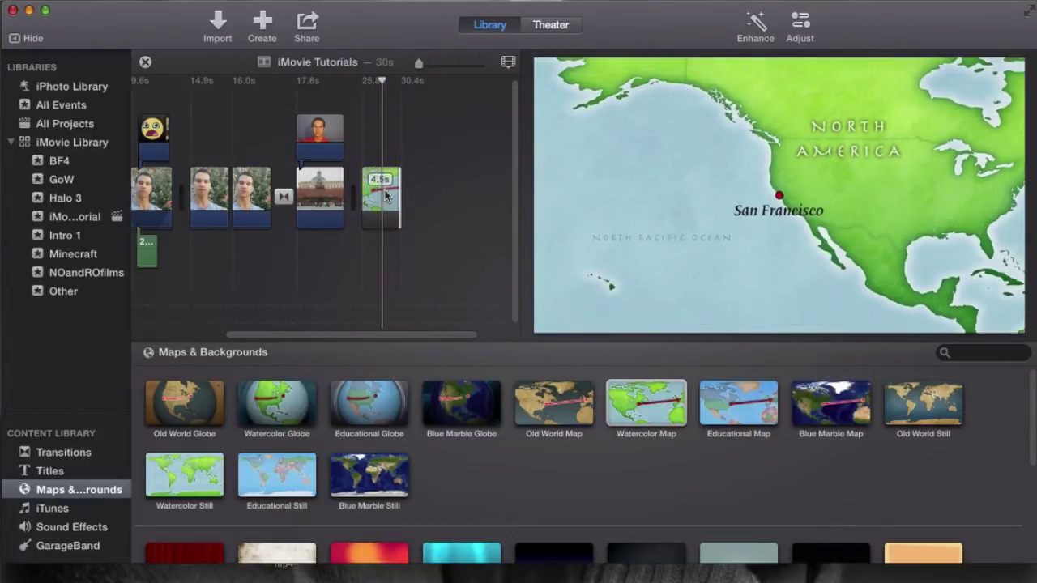
click(386, 194)
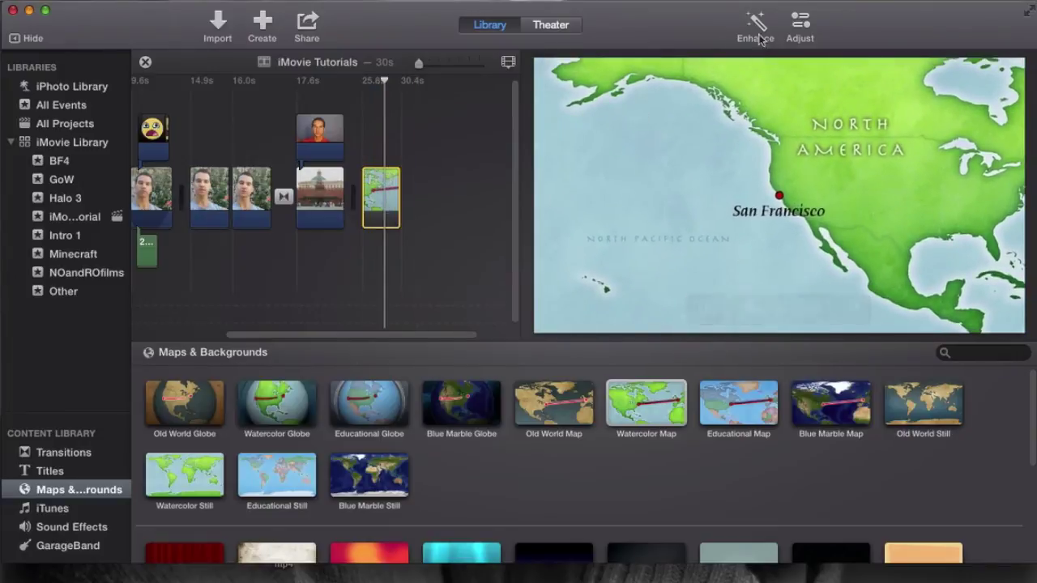
Open the map clip's Adjust controls and show its Map route and style settings
click(797, 25)
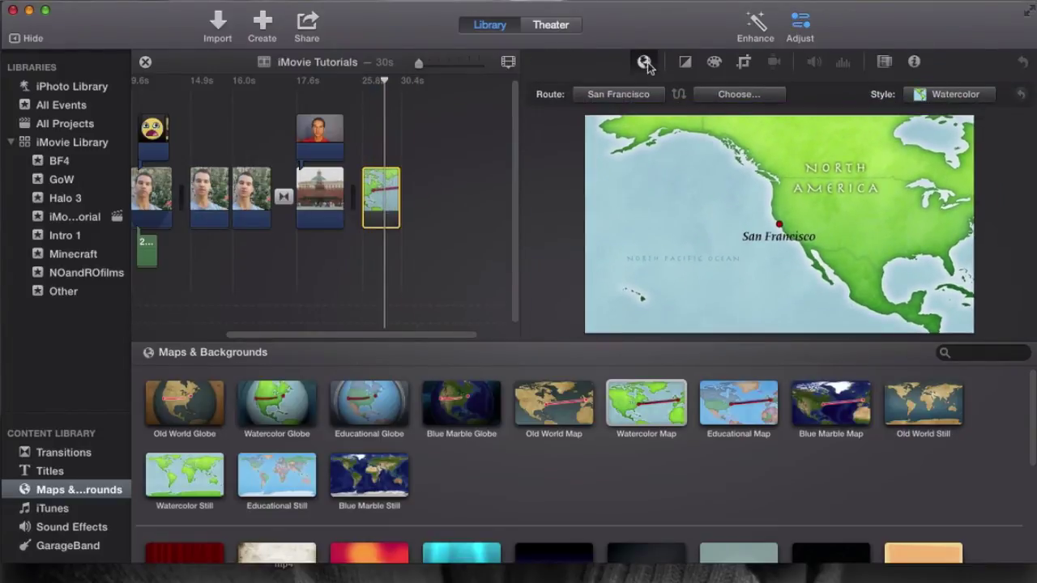
click(645, 62)
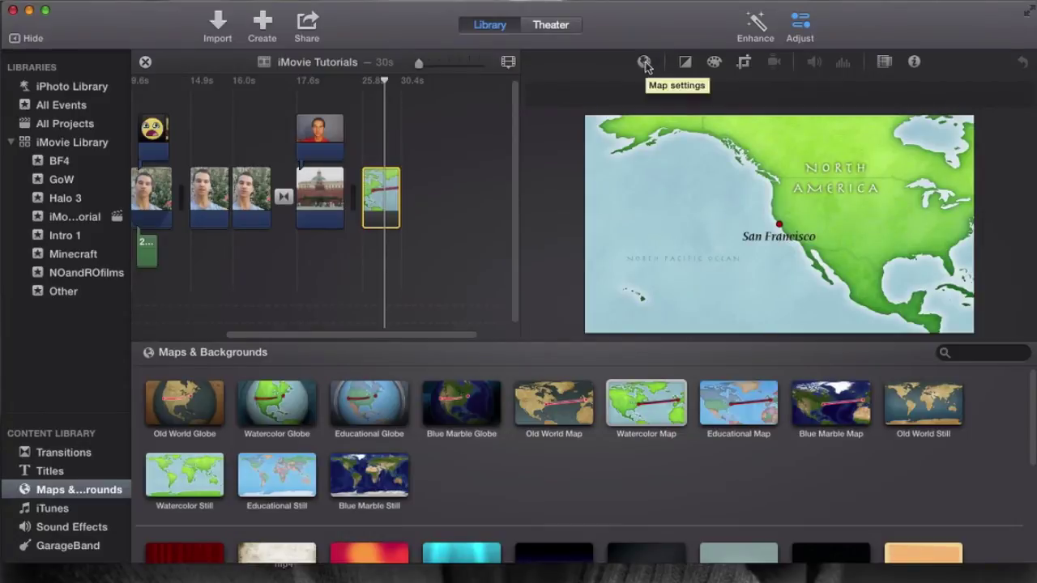
click(644, 62)
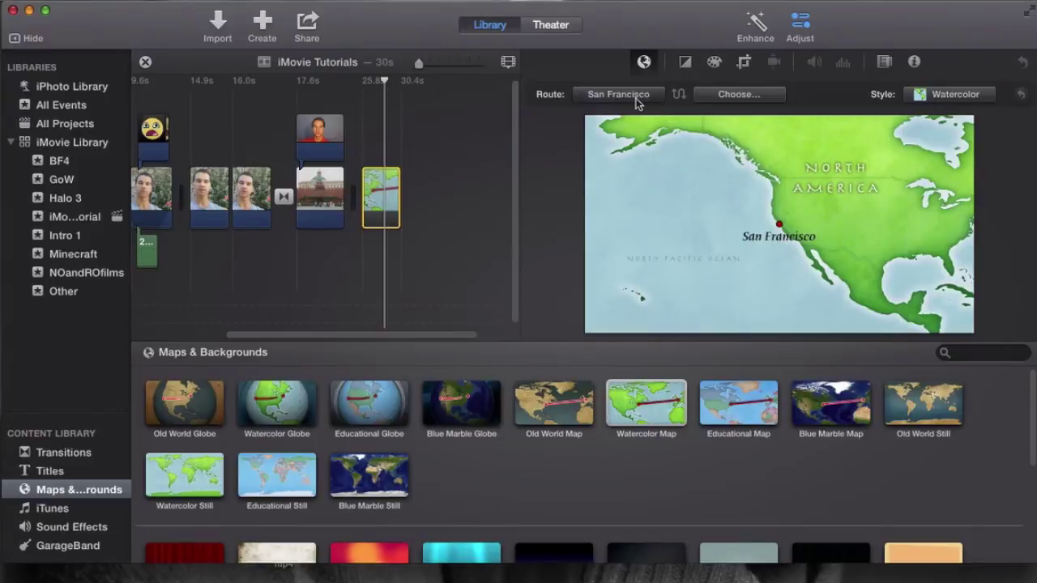
Browse the route start list, keep San Francisco unchanged, and open the destination list
click(636, 97)
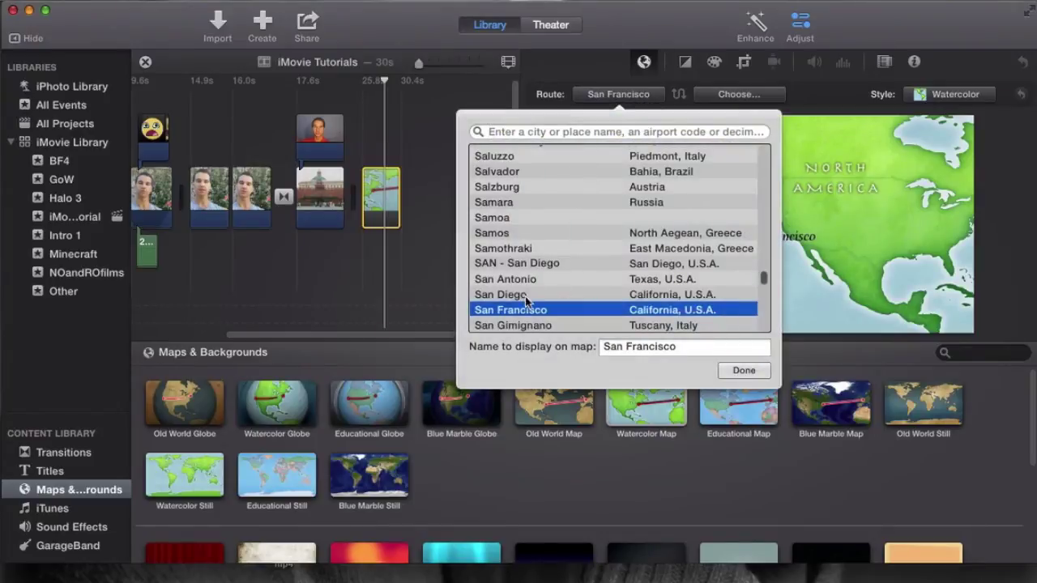
scroll(525, 247, up, 2)
scroll(525, 246, down, 5)
scroll(525, 245, up, 15)
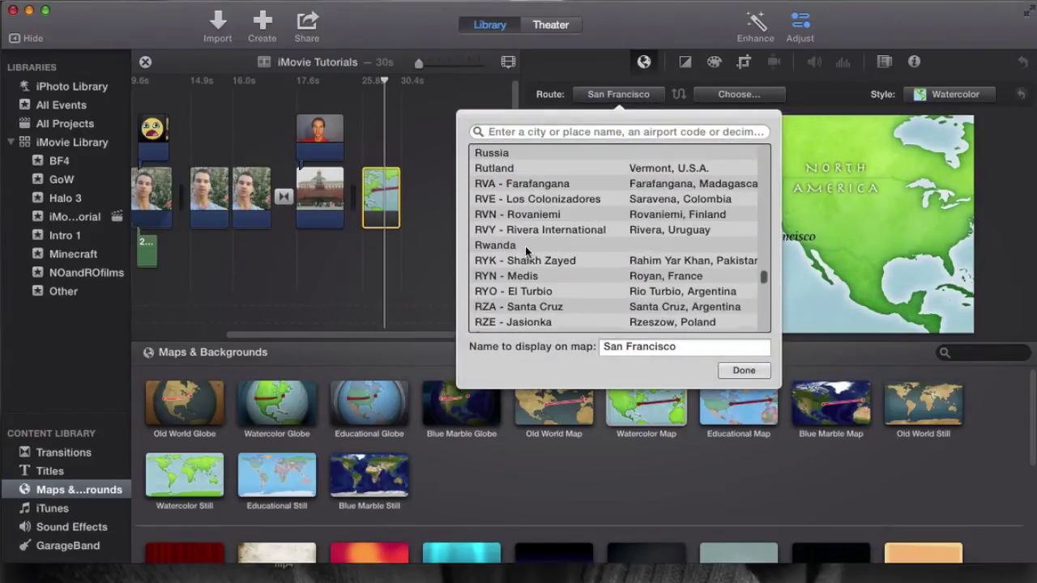
scroll(525, 246, up, 15)
drag(762, 274, 753, 135)
scroll(583, 266, down, 5)
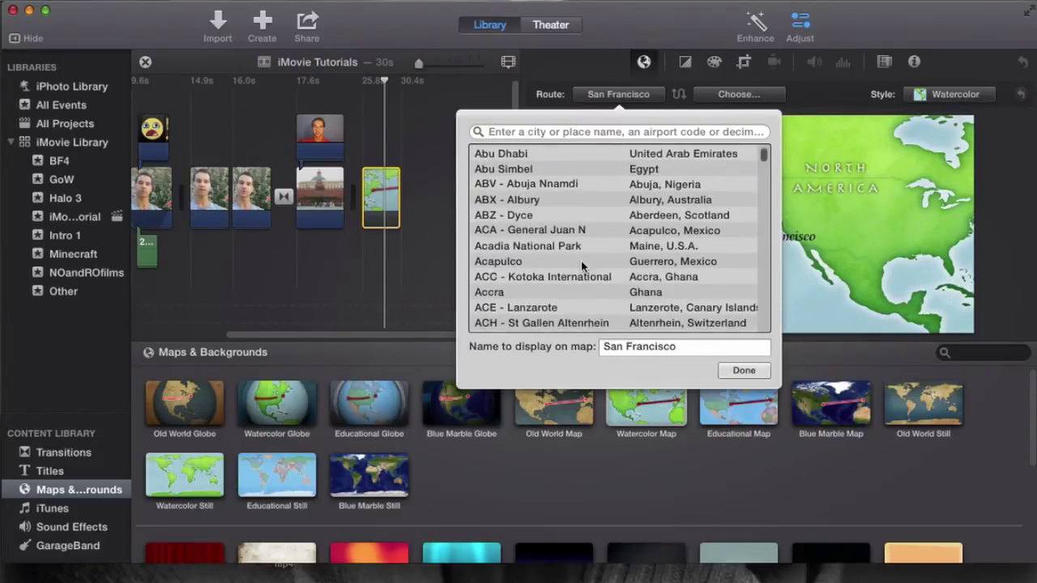
scroll(581, 262, down, 20)
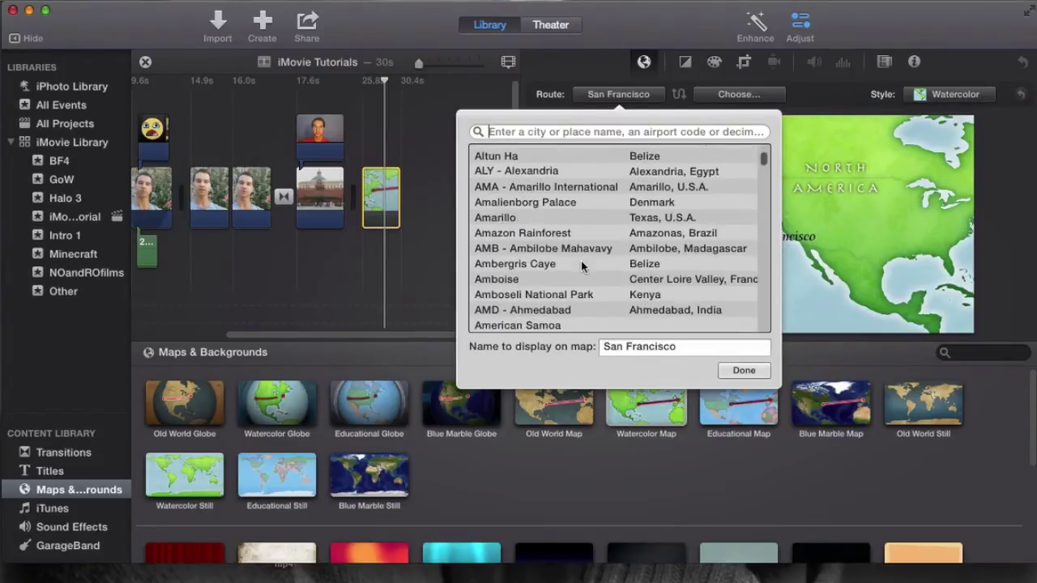
scroll(581, 265, down, 10)
click(741, 370)
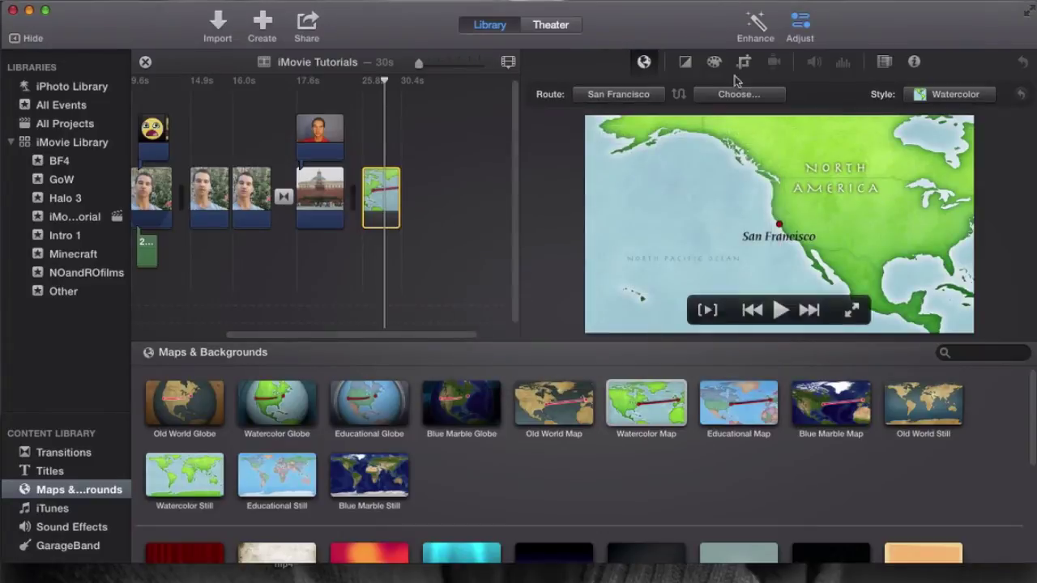
click(739, 94)
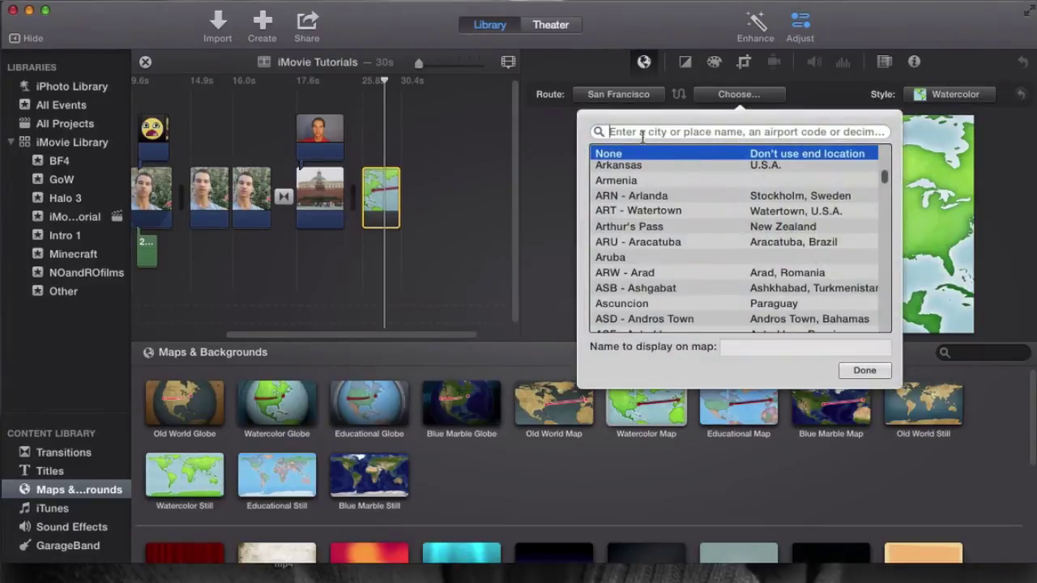
Set the route destination to San Diego, then change it to Salzburg, Austria
text(San)
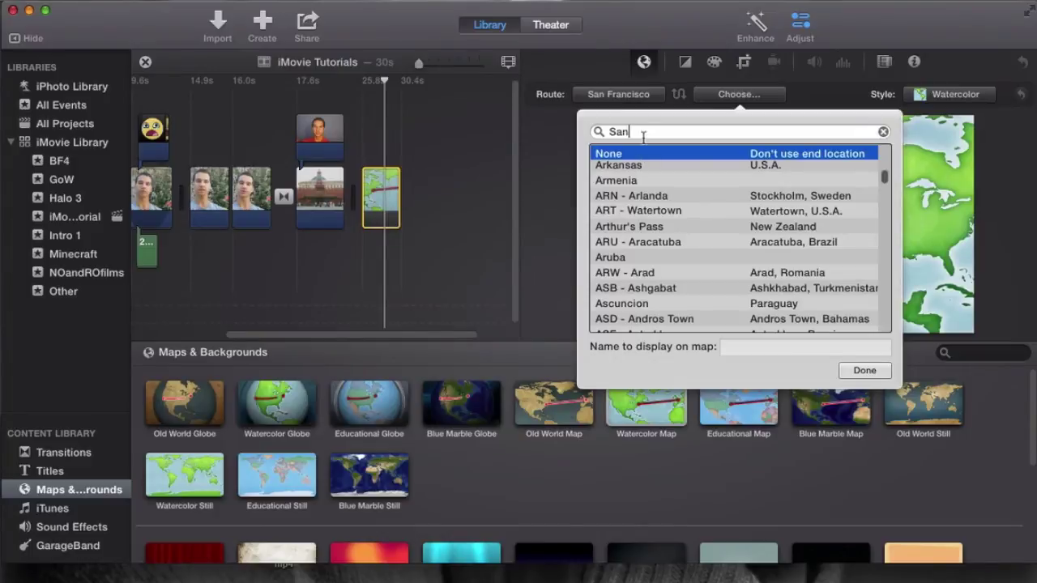
text( D)
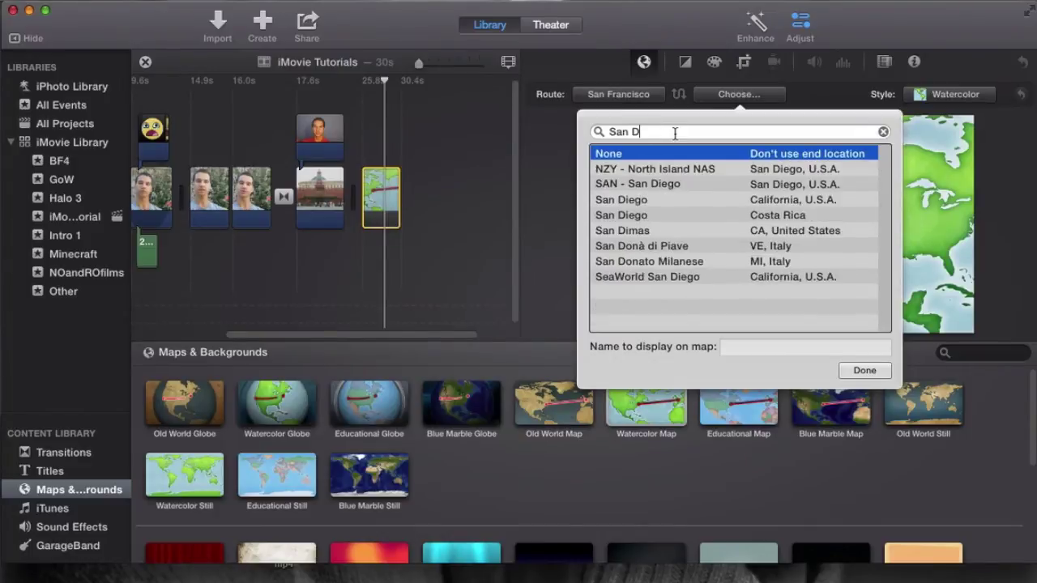
click(653, 202)
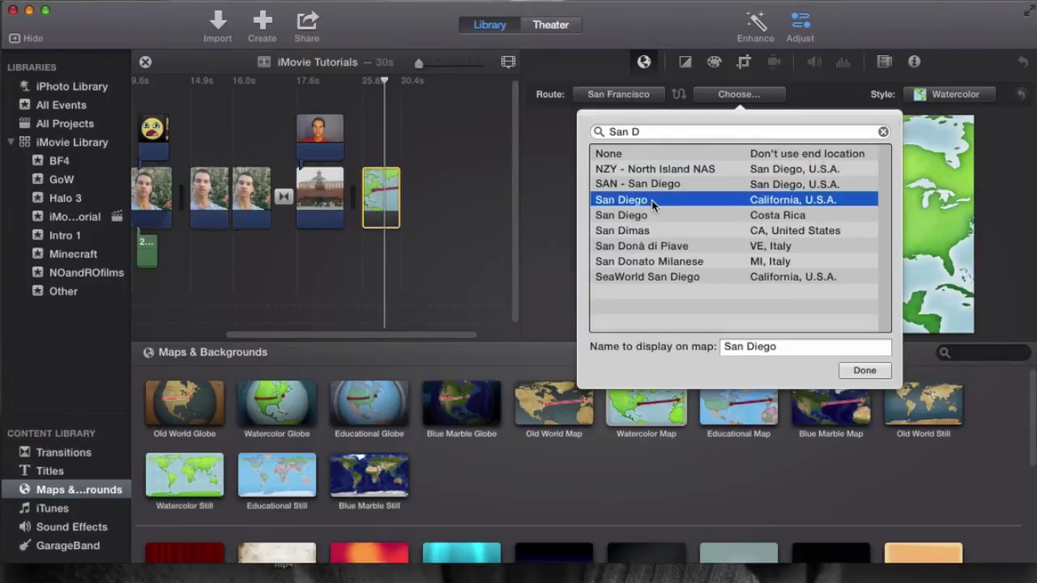
click(864, 371)
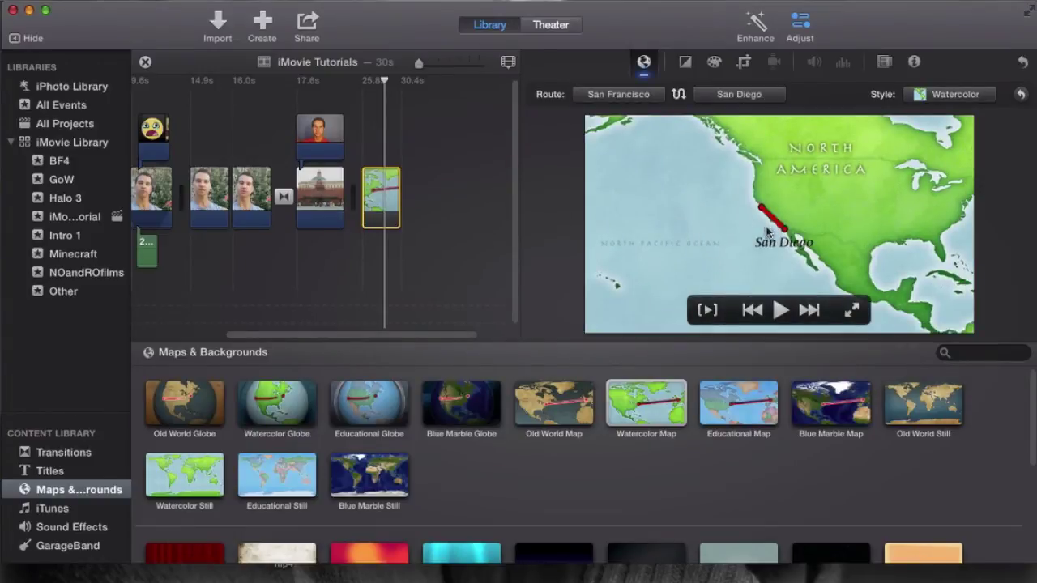
click(752, 91)
click(636, 217)
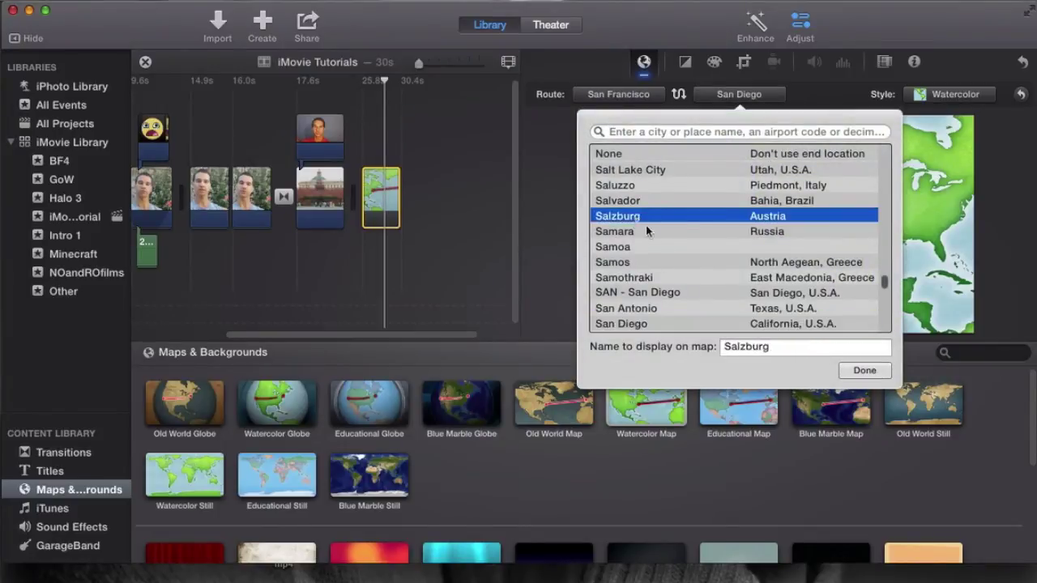
click(864, 370)
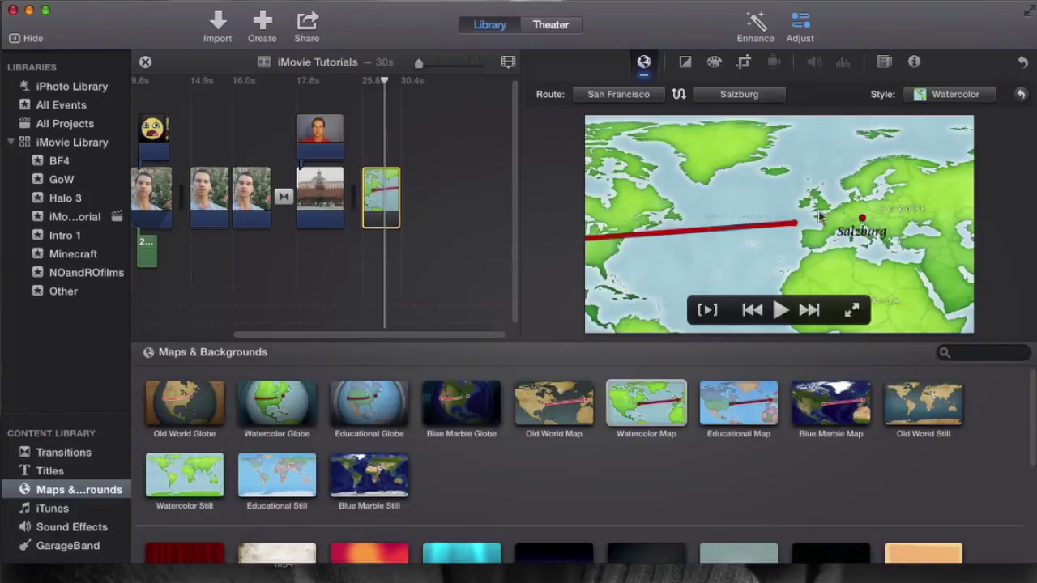
click(949, 94)
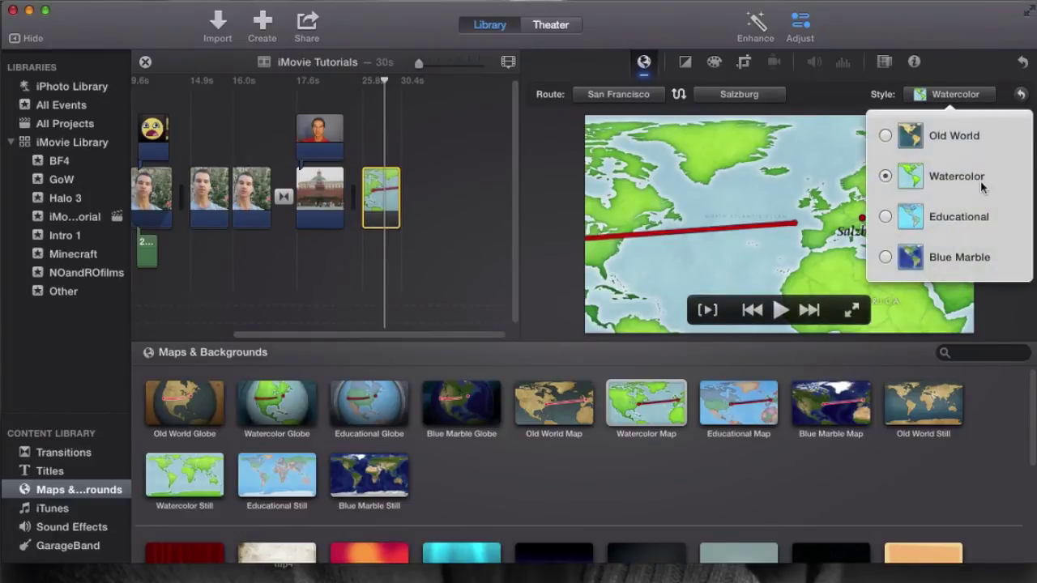
click(886, 257)
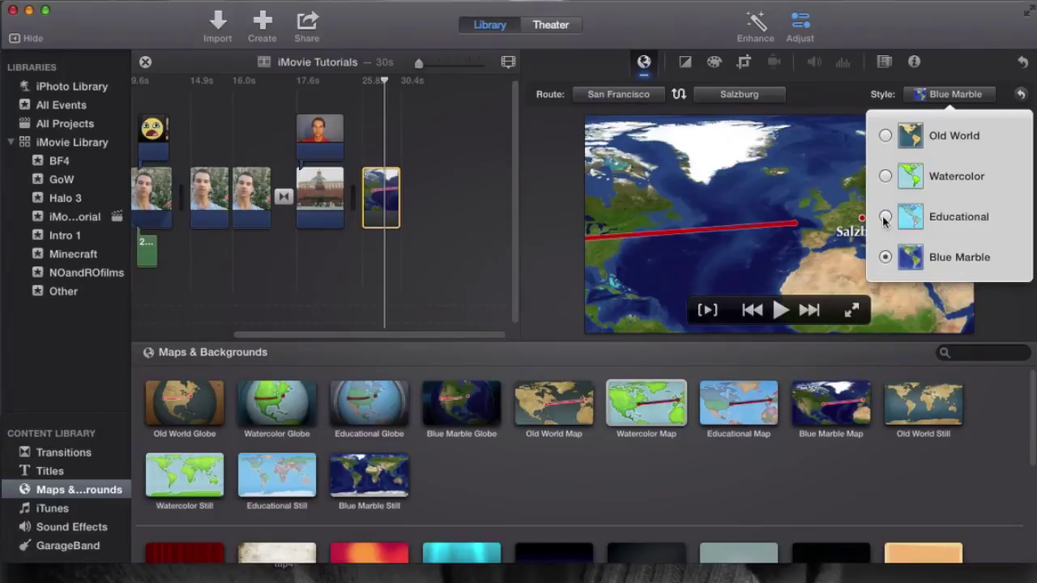
click(885, 217)
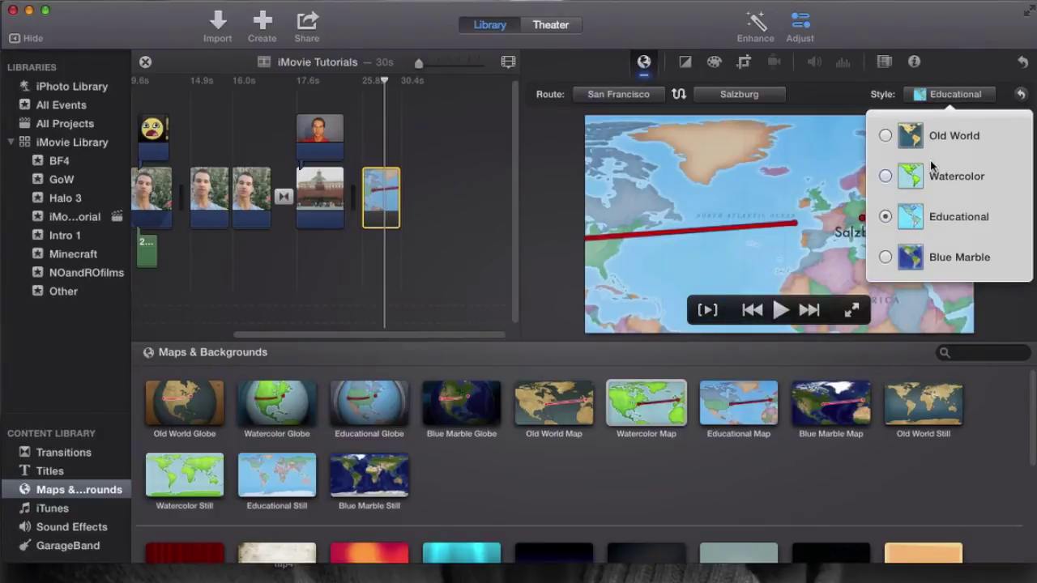
click(932, 166)
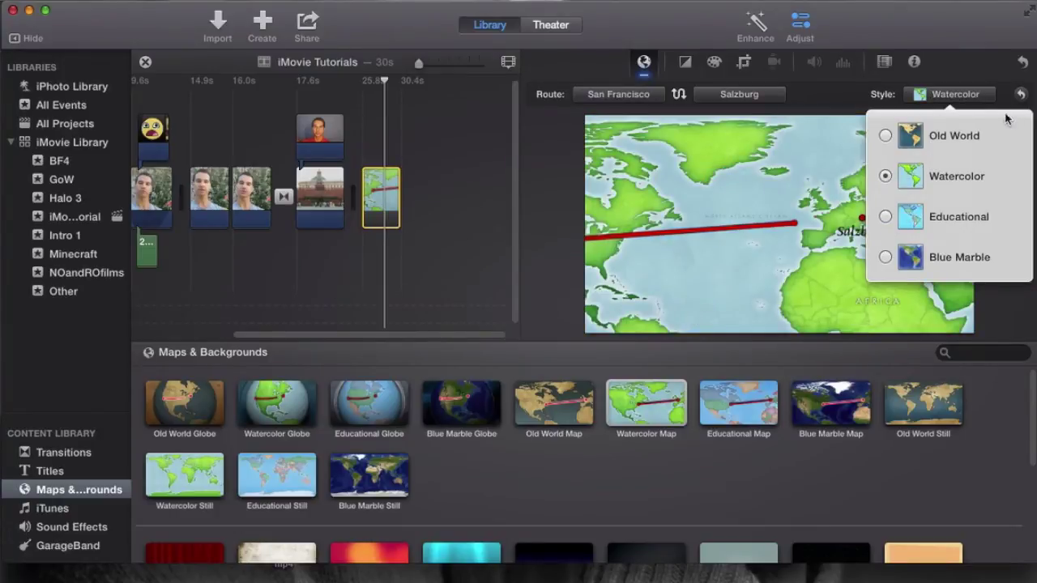
click(992, 90)
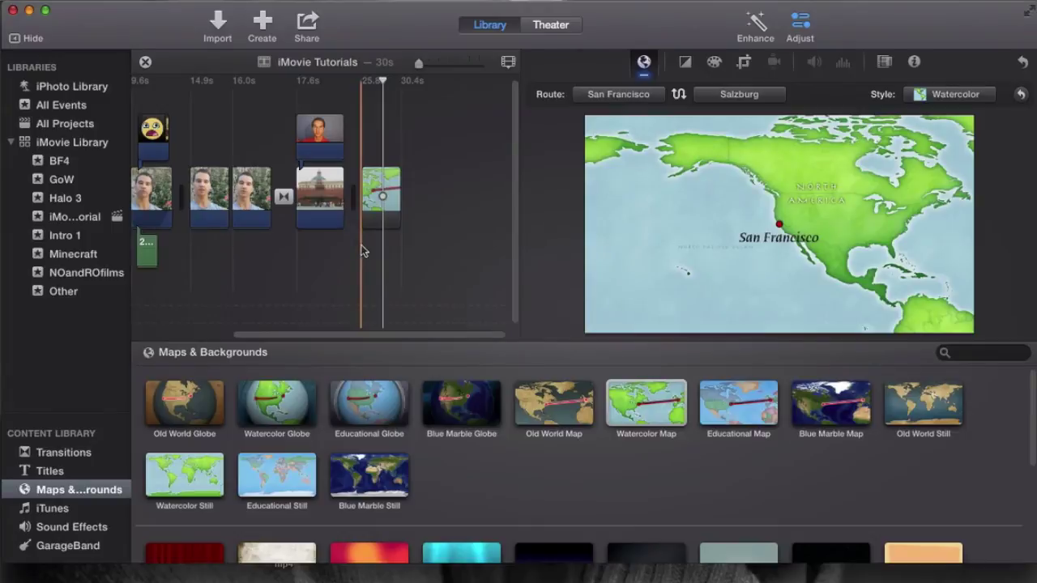
Play back the Watercolor Map clip's San Francisco–Salzburg route, then reselect the clip
key(space)
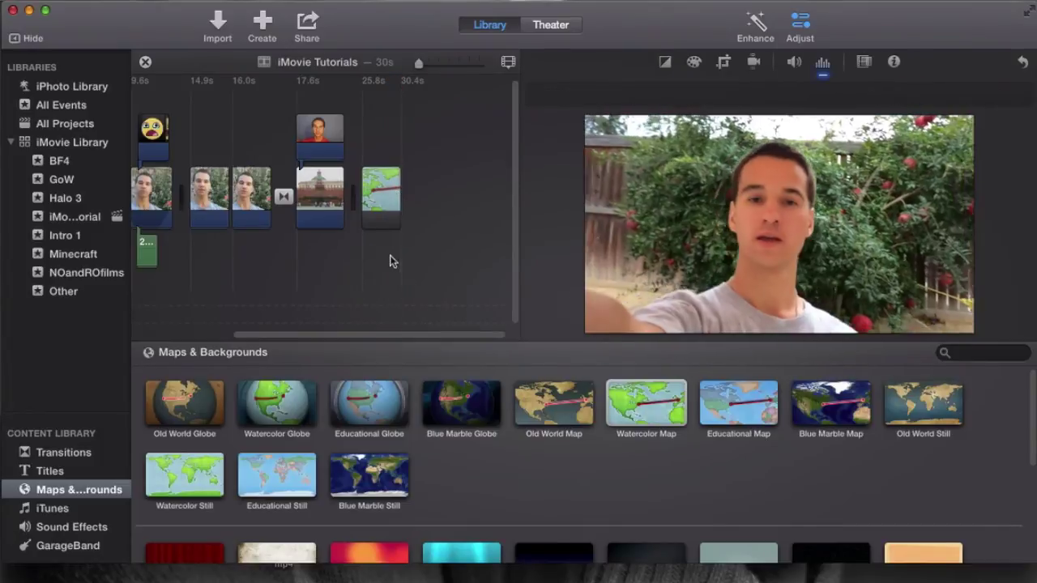
drag(339, 334, 491, 332)
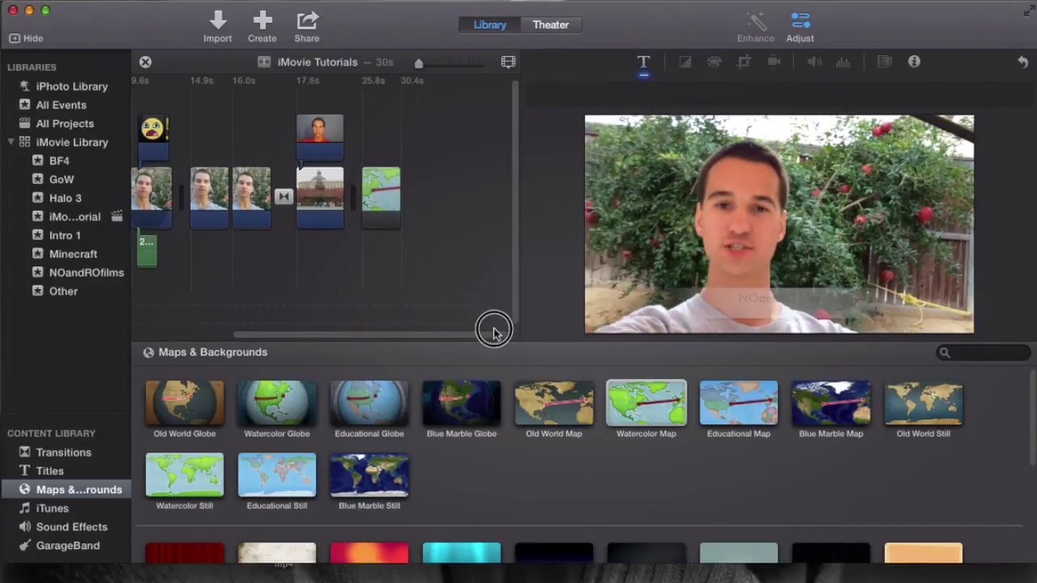
click(379, 233)
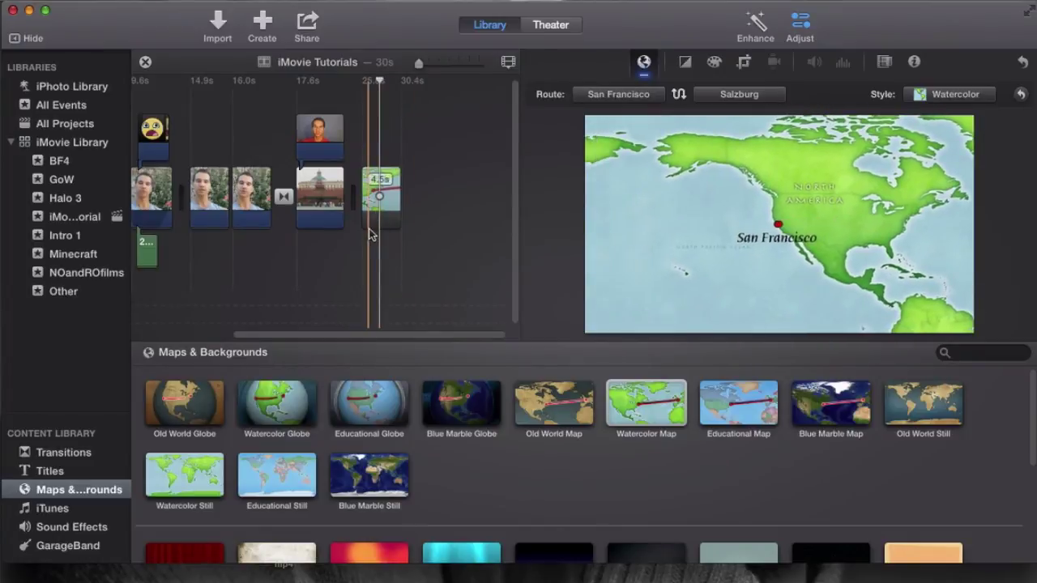
click(369, 444)
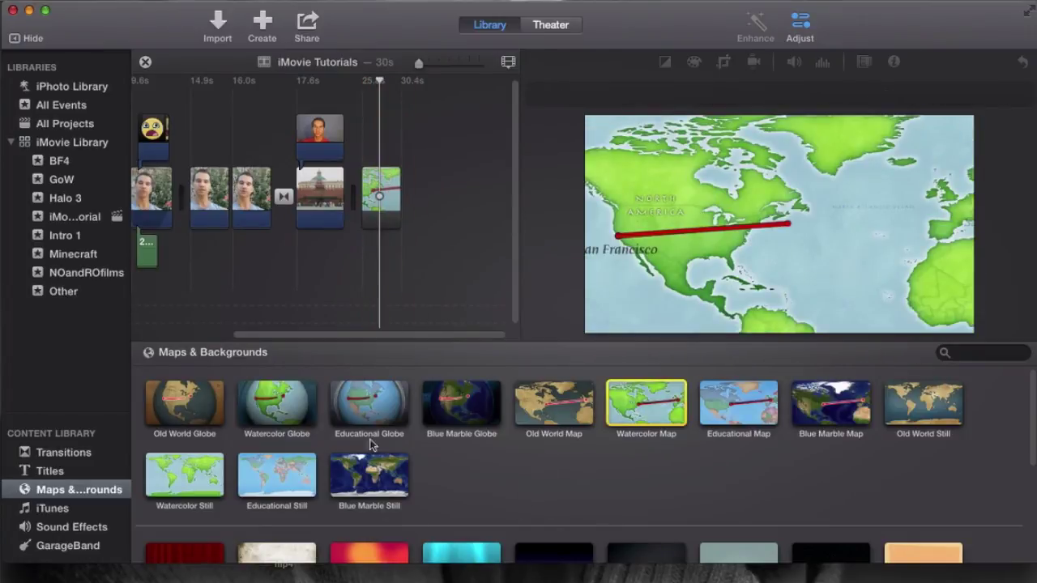
click(452, 418)
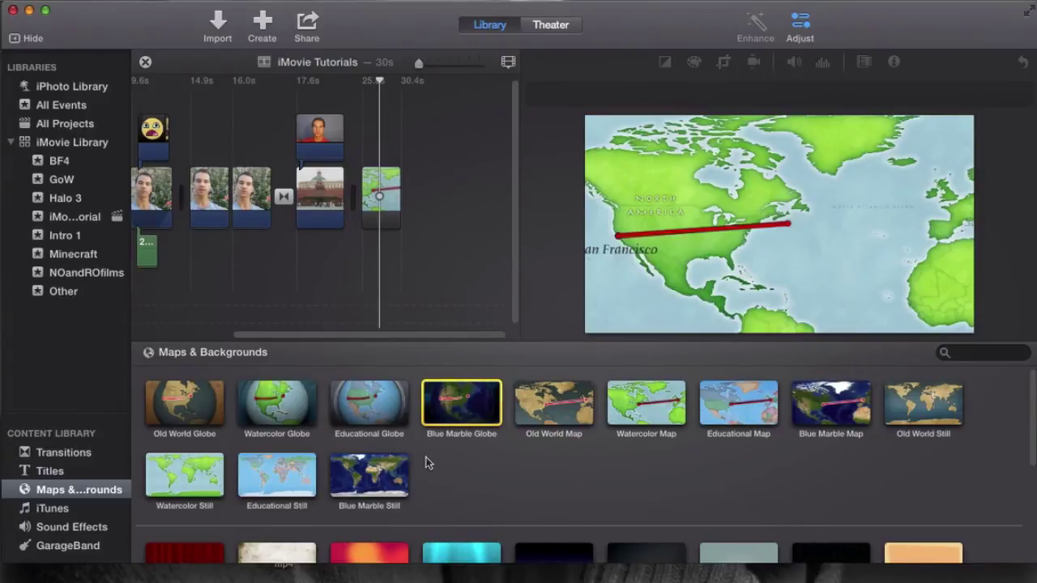
click(396, 215)
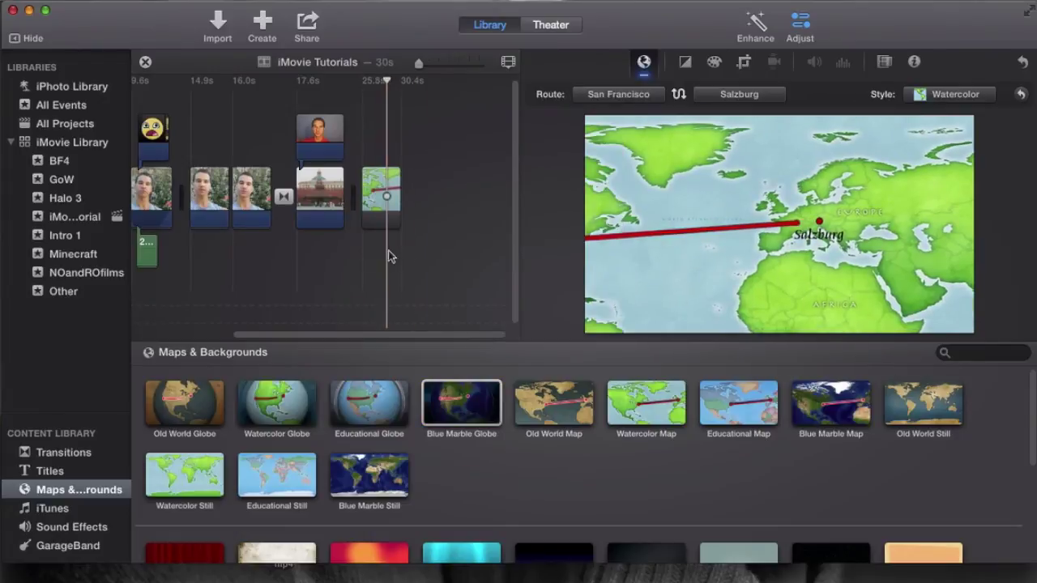